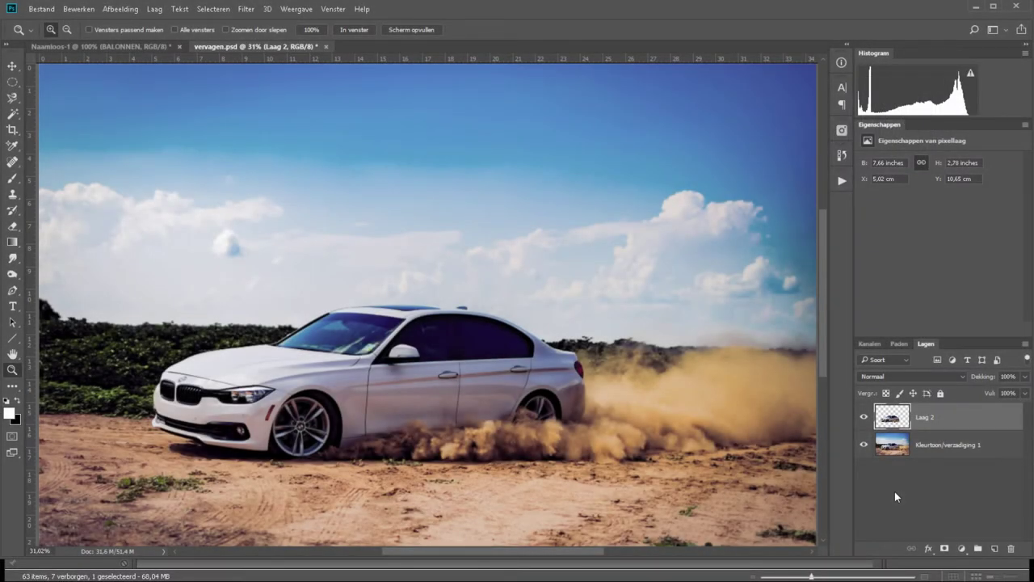
Show the photo's File Info camera data: 1/8000 sec, f/1.4, ISO 100
{"action": "key", "text": "ctrl+alt+shift+i"}
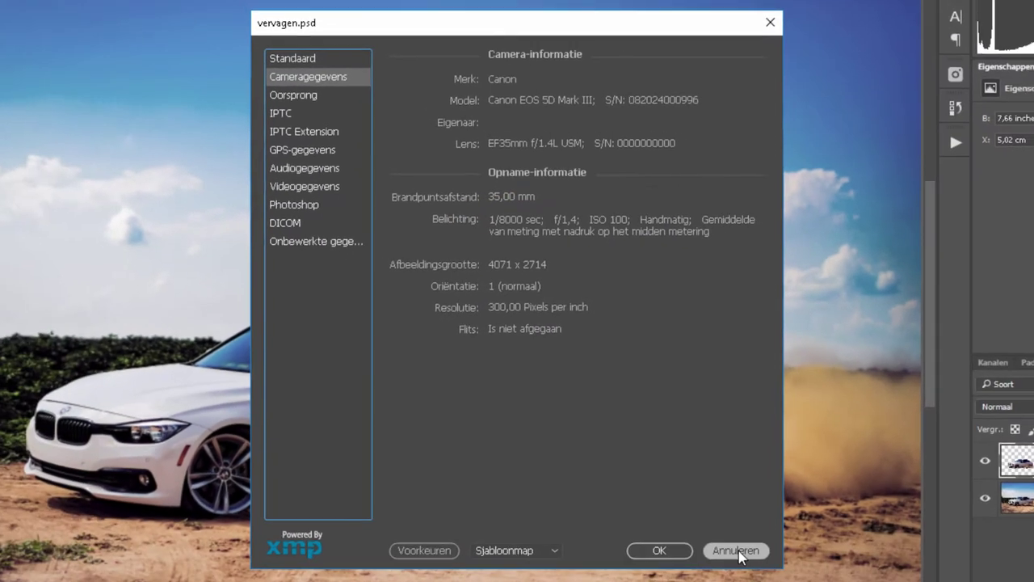
Close File Info, toggle the background to check the car cutout, and zoom into the car front
{"action": "left_click", "coordinate": [663, 547]}
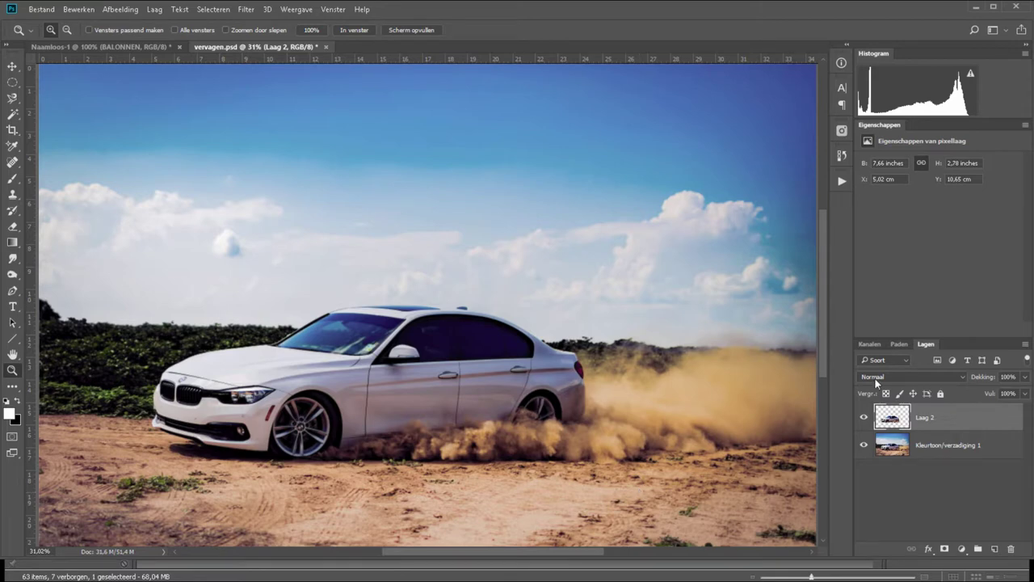
{"action": "left_click", "coordinate": [864, 445]}
{"action": "left_click", "coordinate": [864, 445]}
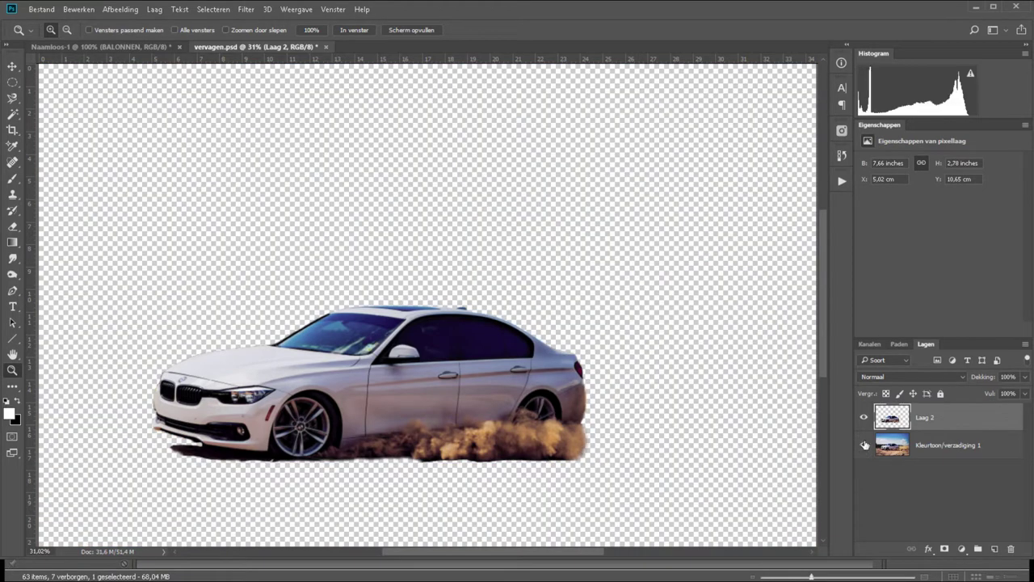
{"action": "left_click_drag", "start_coordinate": [238, 338], "coordinate": [416, 400]}
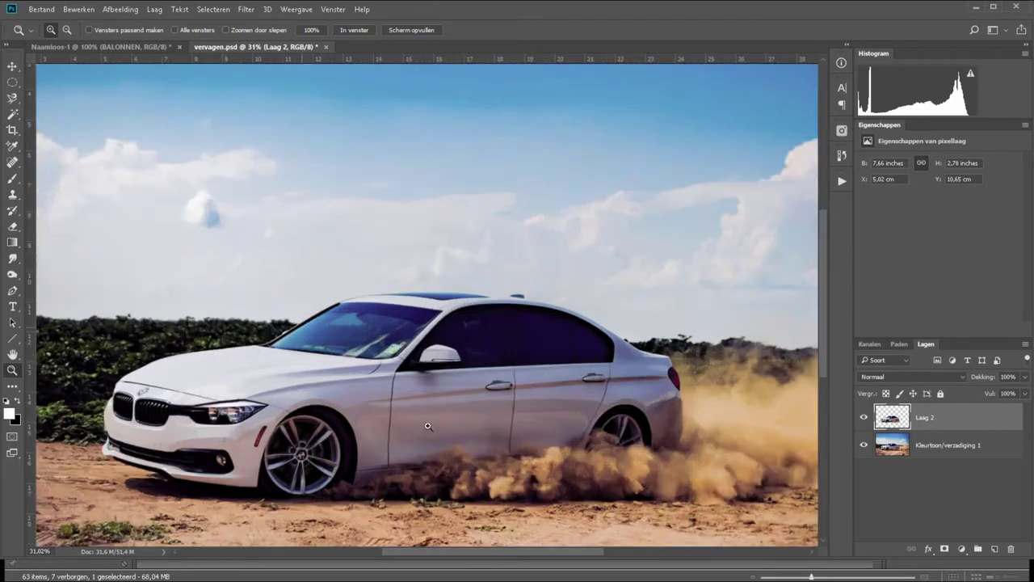
{"action": "left_click", "coordinate": [14, 99]}
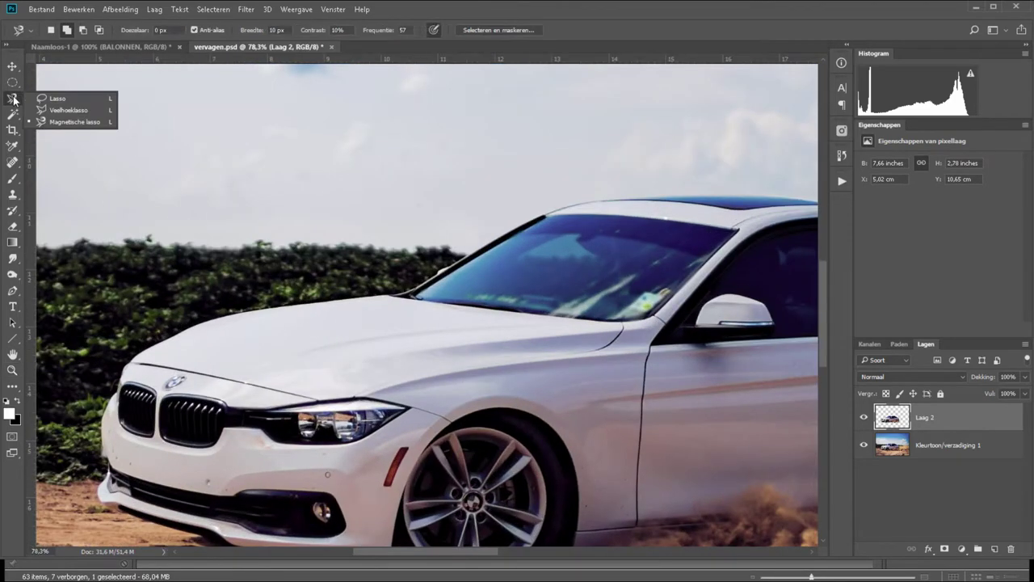
Start a magnetic lasso trace along the hood, then cancel it and fit the image on screen
{"action": "left_click", "coordinate": [75, 122]}
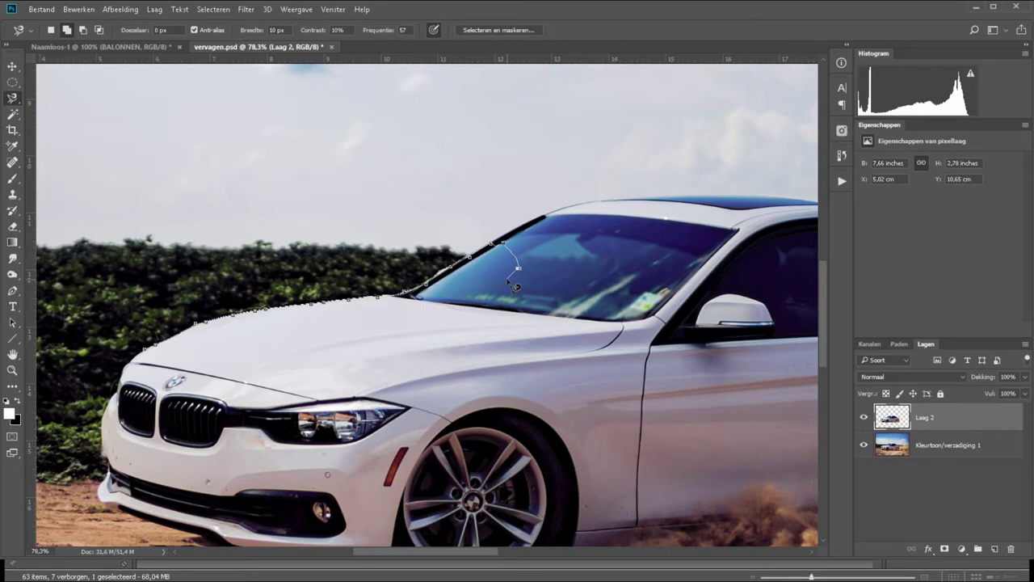
{"action": "key", "text": "Escape"}
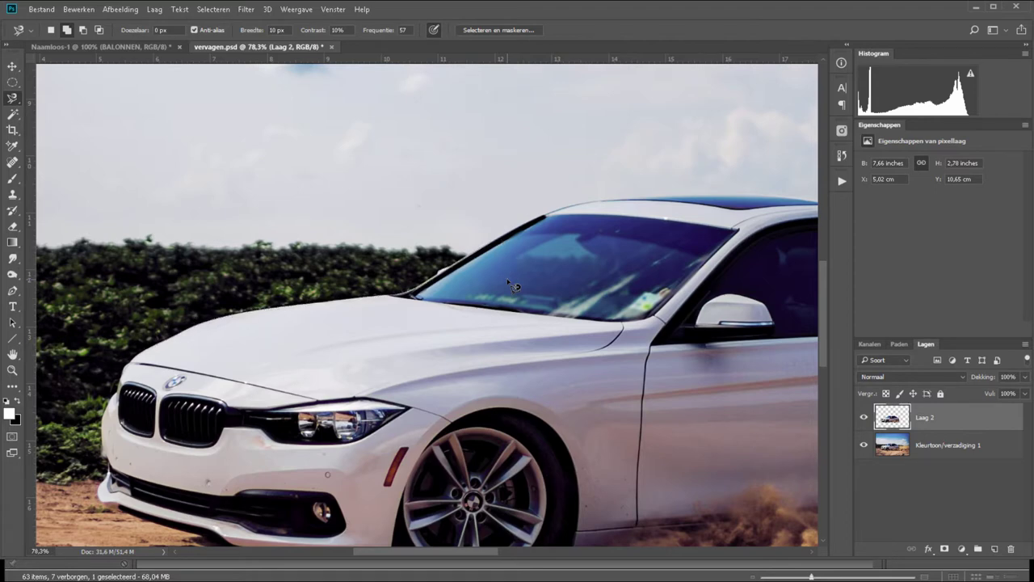
{"action": "key", "text": "ctrl+0"}
With Laag 2 hidden, motion-blur Kleurtoon/verzadiging 1 by 138 pixels, then show Laag 2 again
{"action": "left_click", "coordinate": [864, 417]}
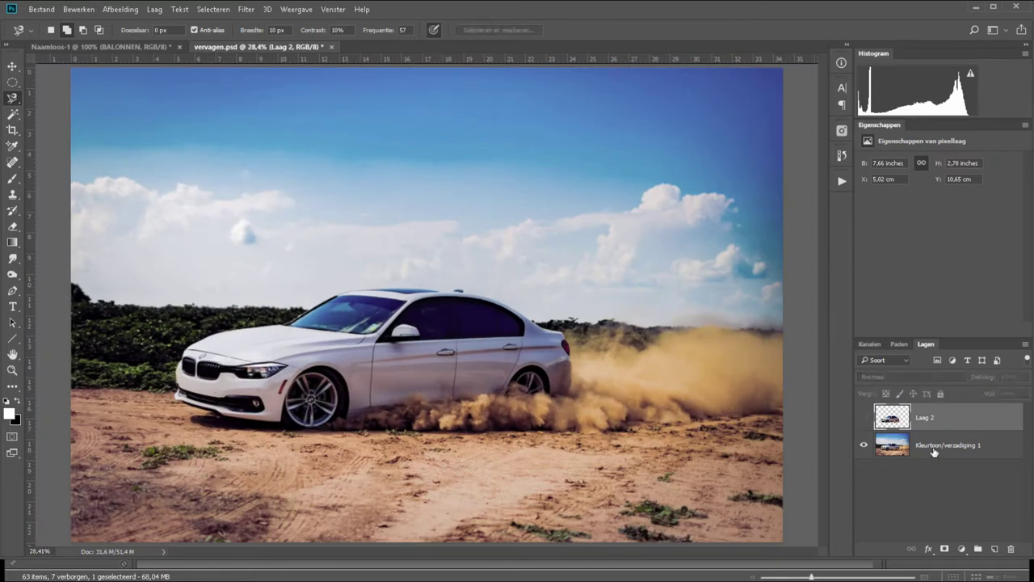
{"action": "left_click", "coordinate": [935, 449]}
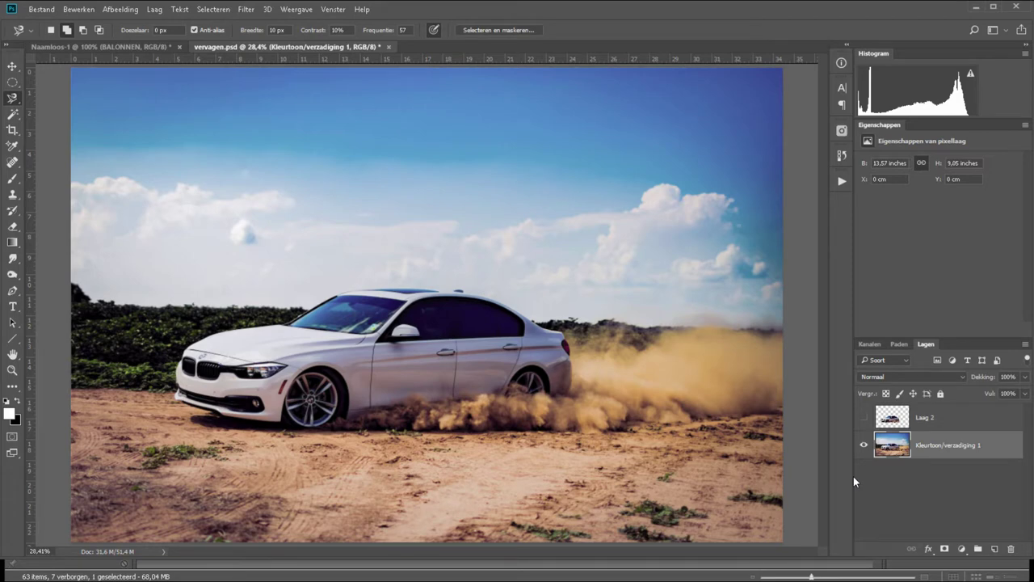
{"action": "left_click", "coordinate": [247, 10]}
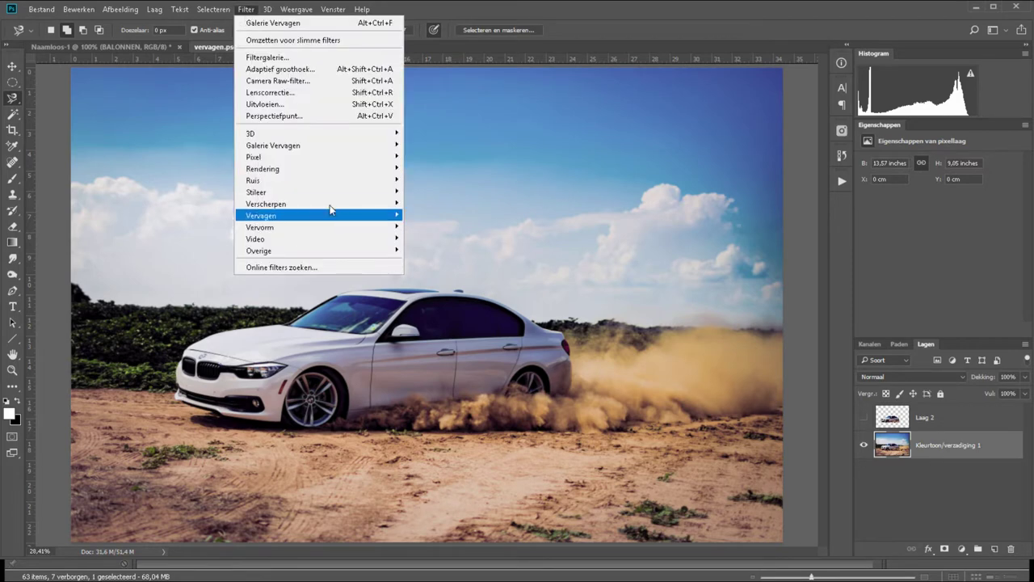
{"action": "mouse_move", "coordinate": [274, 215]}
{"action": "left_click", "coordinate": [215, 217]}
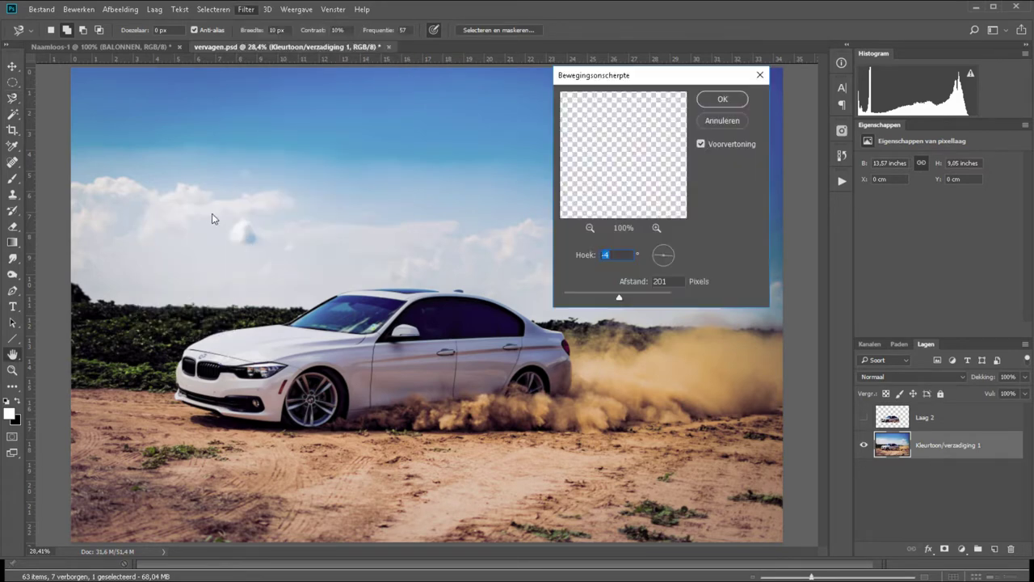
{"action": "left_click_drag", "start_coordinate": [624, 288], "coordinate": [608, 294]}
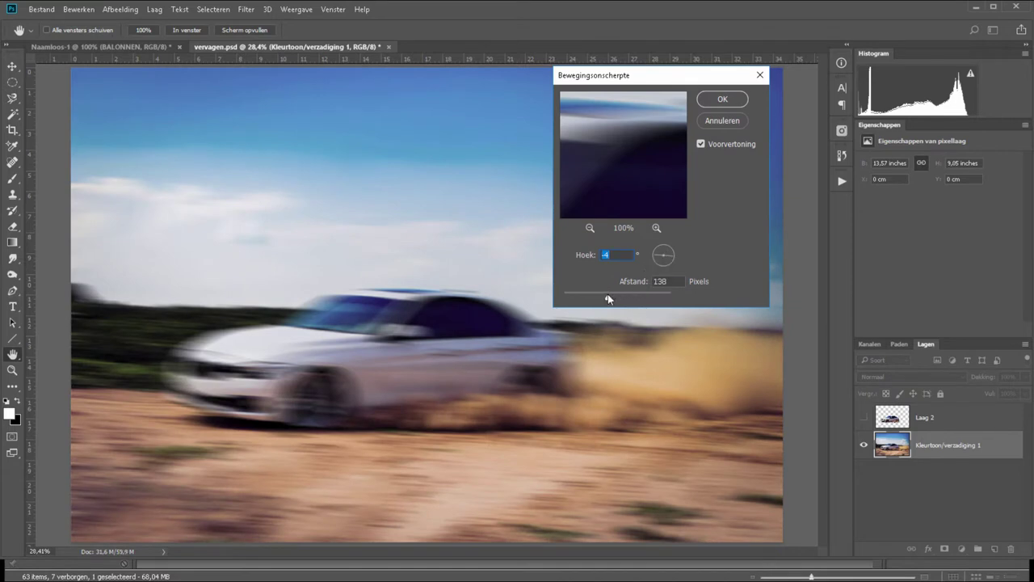
{"action": "left_click", "coordinate": [723, 98]}
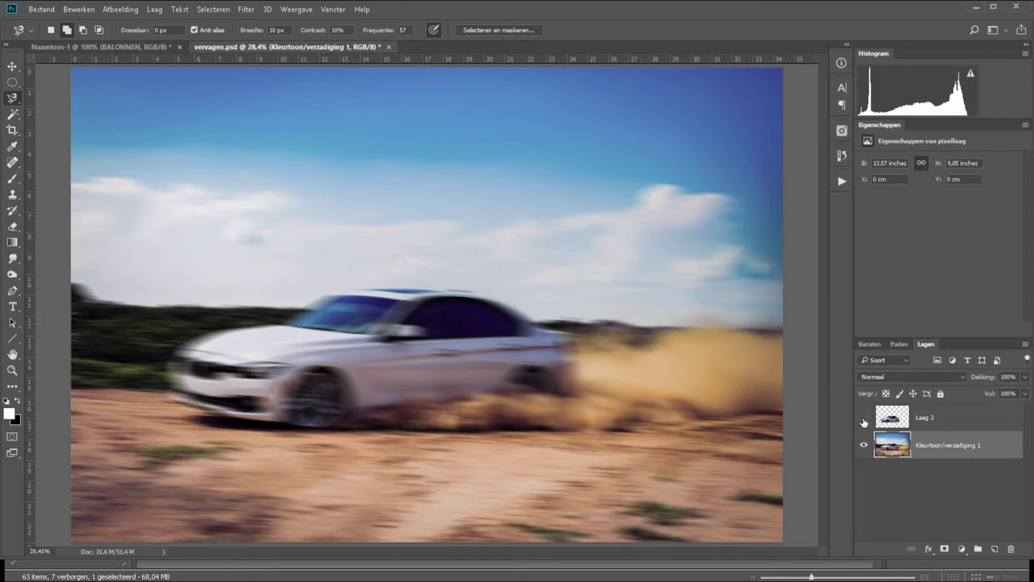
{"action": "left_click", "coordinate": [864, 417]}
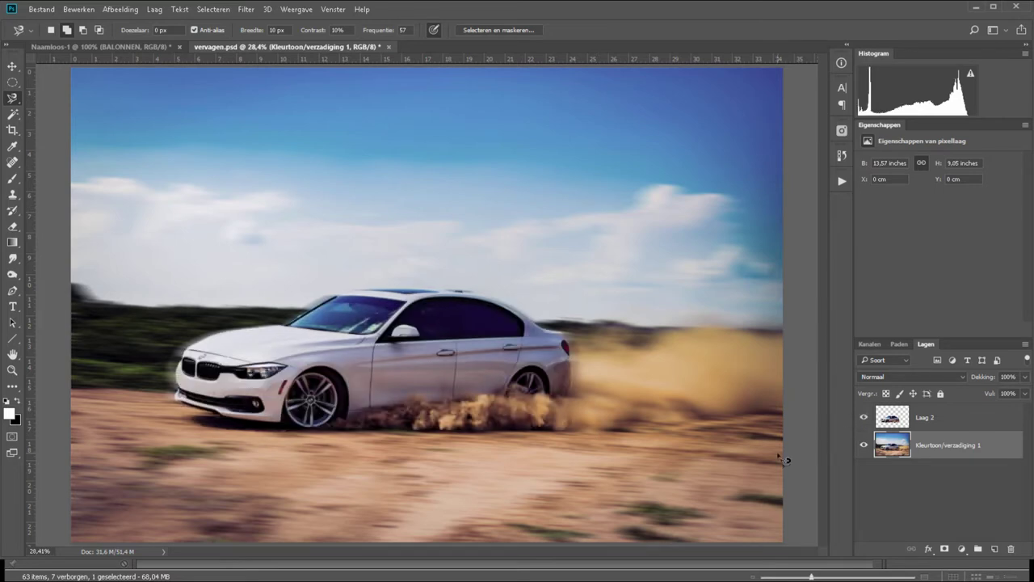
Inspect the blurred bumper and rear wheel, then undo the blur and duplicate the background layer
{"action": "key", "text": "z"}
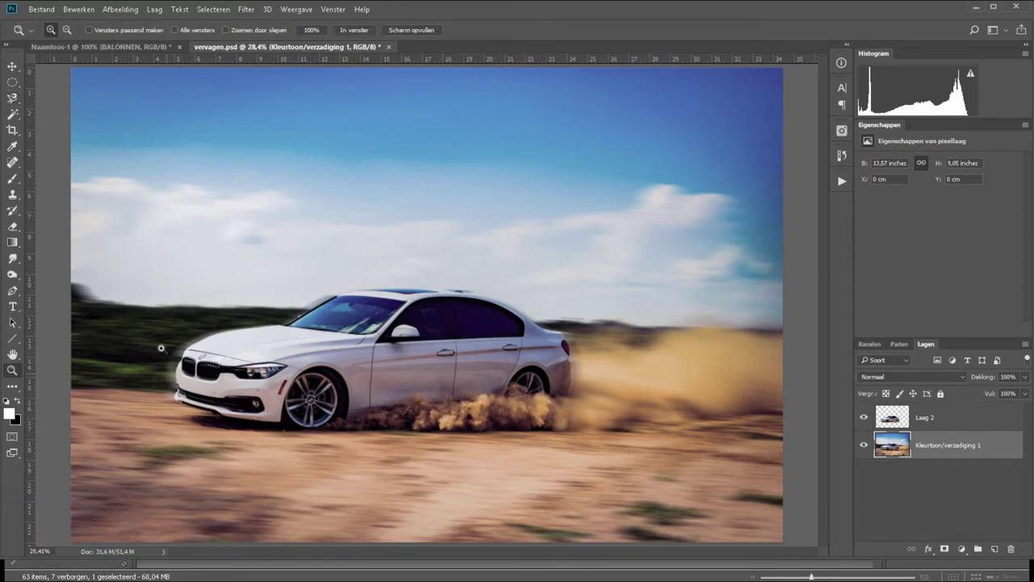
{"action": "left_click_drag", "start_coordinate": [123, 282], "coordinate": [319, 447]}
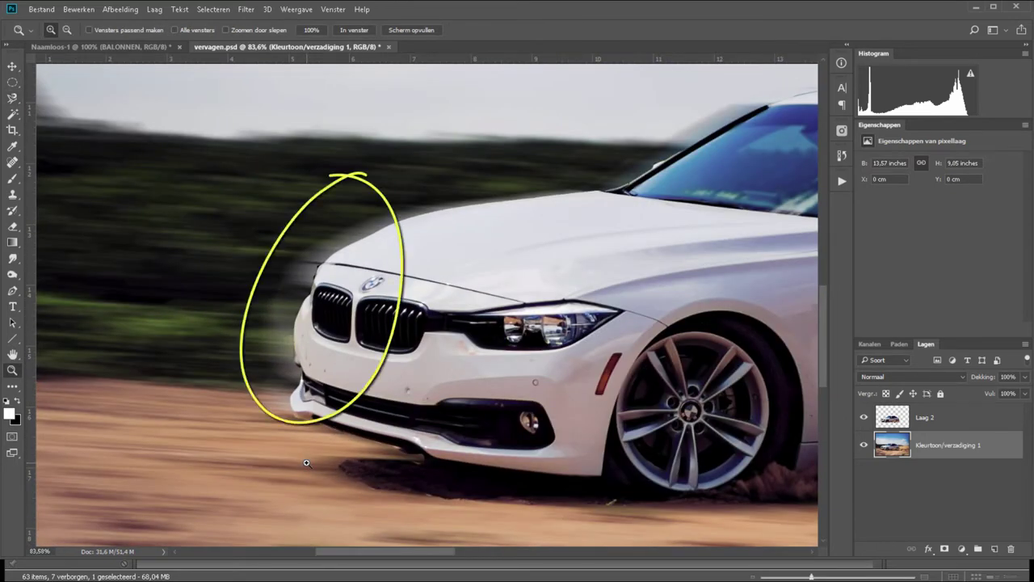
{"action": "left_click_drag", "start_coordinate": [641, 309], "coordinate": [294, 323]}
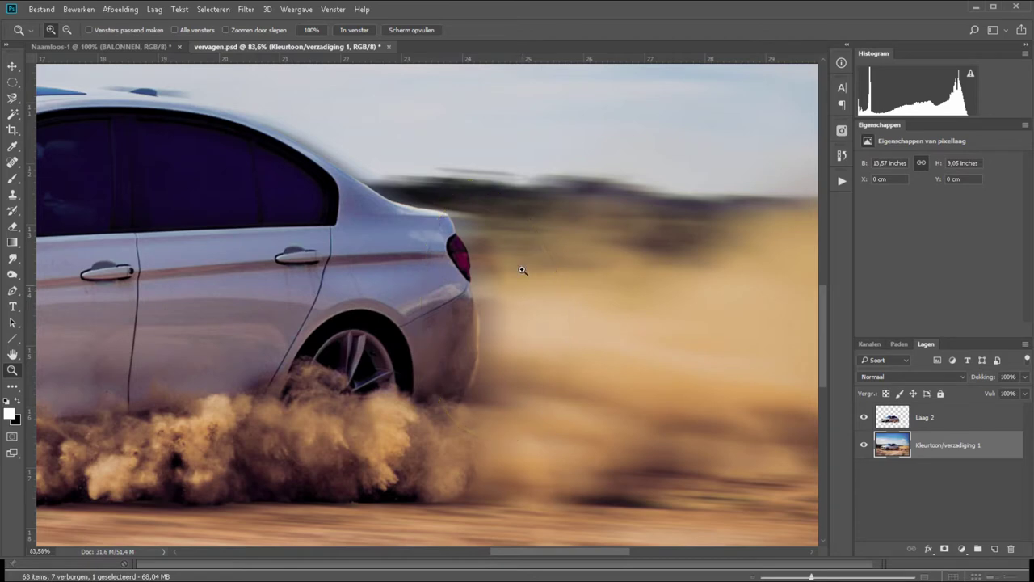
{"action": "left_click", "coordinate": [338, 31]}
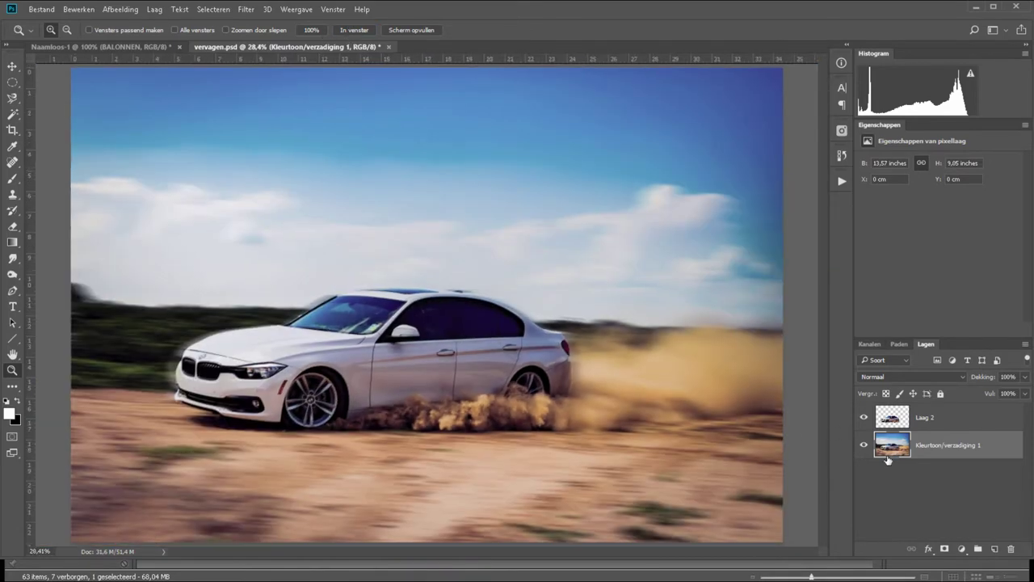
{"action": "key", "text": "ctrl+z"}
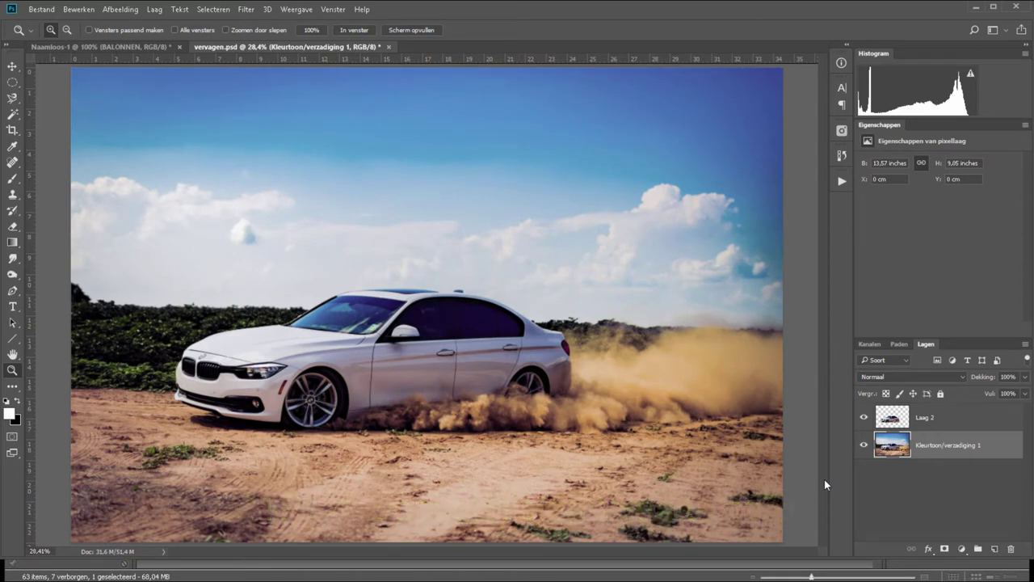
{"action": "key", "text": "ctrl+j"}
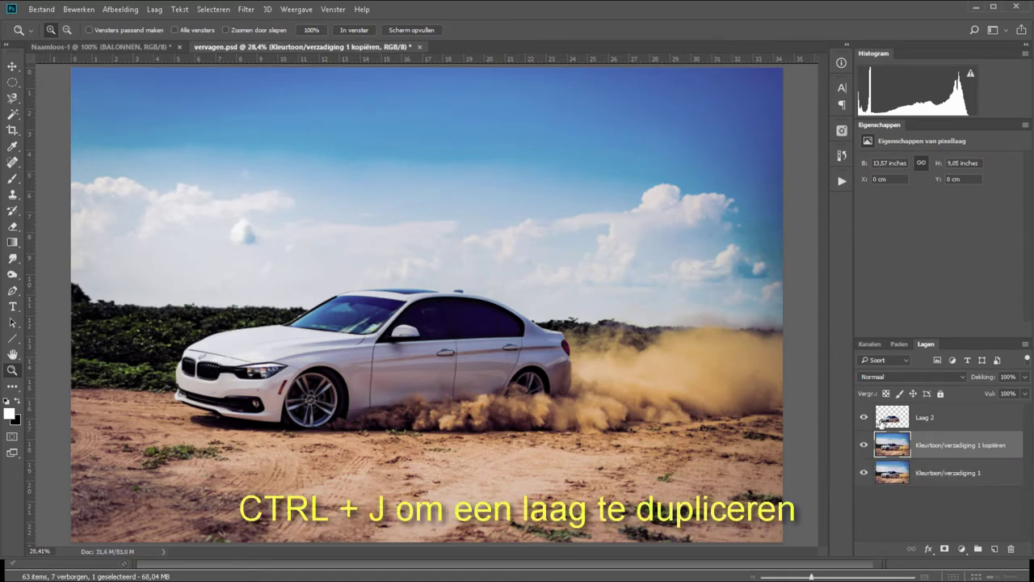
Hide Laag 2 and draw a loose freehand lasso around the car and its dust
{"action": "left_click", "coordinate": [864, 417]}
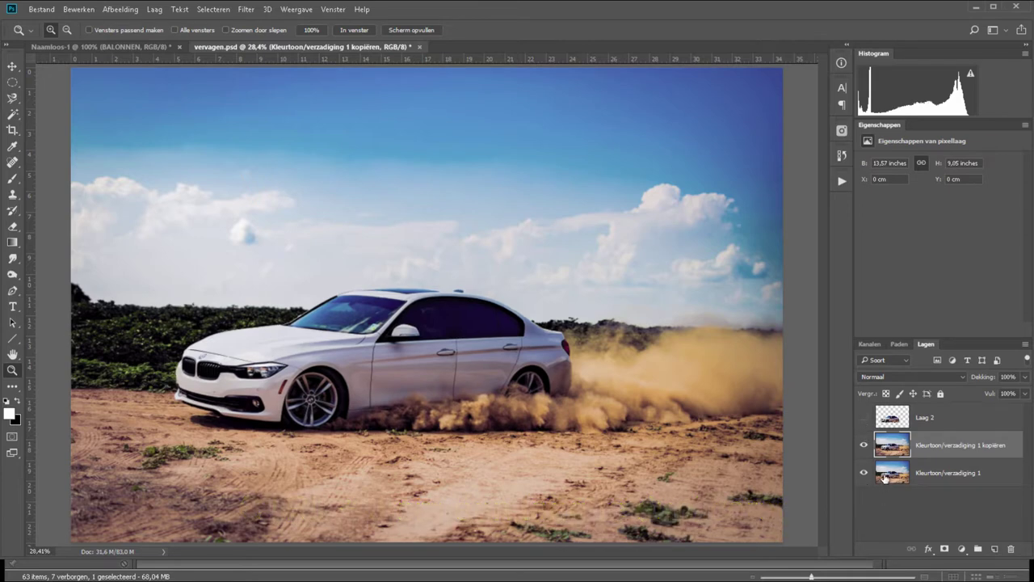
{"action": "left_click_drag", "start_coordinate": [135, 241], "coordinate": [595, 448]}
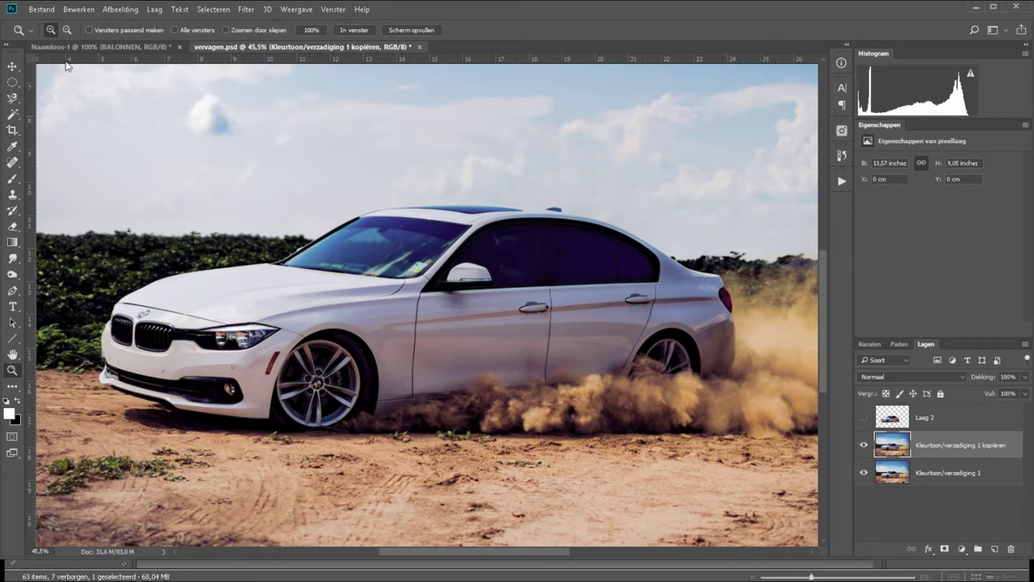
{"action": "left_click", "coordinate": [12, 98]}
{"action": "left_click", "coordinate": [56, 98]}
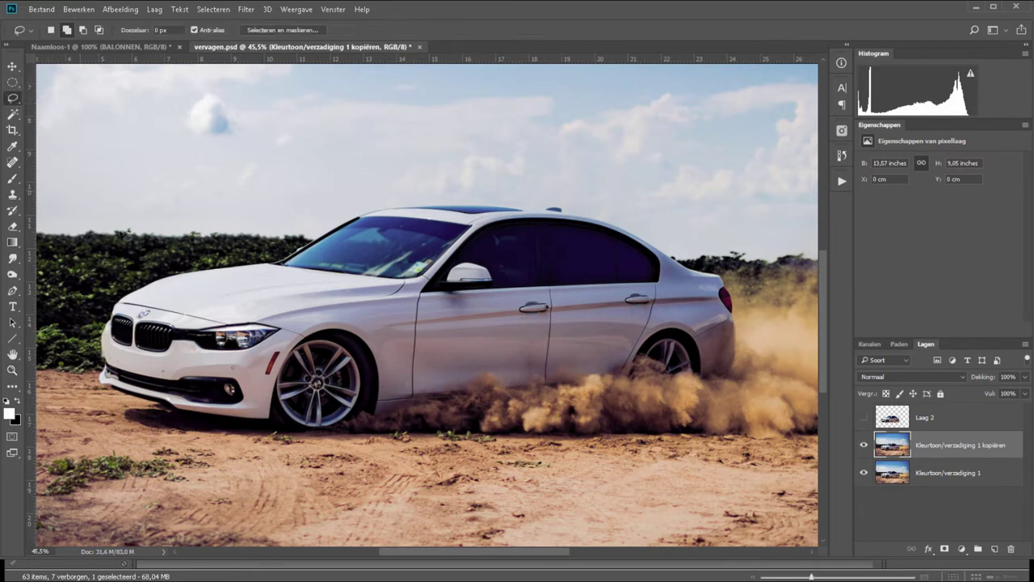
{"action": "mouse_move", "coordinate": [105, 306]}
{"action": "left_mouse_down"}
{"action": "mouse_move", "coordinate": [543, 200]}
{"action": "mouse_move", "coordinate": [661, 236]}
{"action": "mouse_move", "coordinate": [746, 323]}
{"action": "mouse_move", "coordinate": [737, 394]}
{"action": "mouse_move", "coordinate": [667, 414]}
{"action": "mouse_move", "coordinate": [332, 445]}
{"action": "mouse_move", "coordinate": [162, 445]}
{"action": "mouse_move", "coordinate": [117, 427]}
{"action": "mouse_move", "coordinate": [90, 333]}
{"action": "mouse_move", "coordinate": [100, 301]}
{"action": "left_mouse_up"}
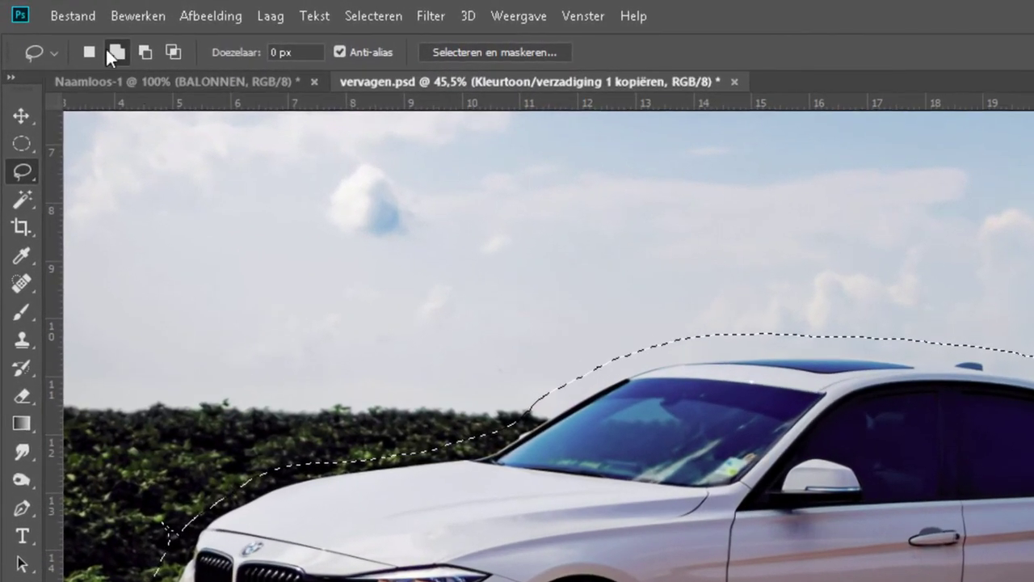
Content-aware fill the selection (Inhoud behouden), erasing the car from the background copy
{"action": "left_click", "coordinate": [81, 10]}
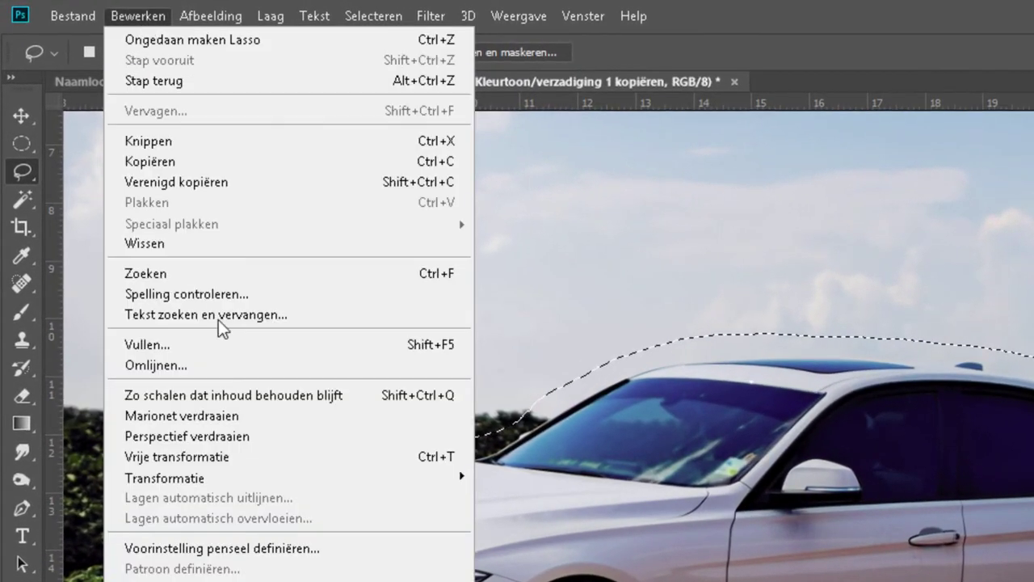
{"action": "left_click", "coordinate": [208, 342]}
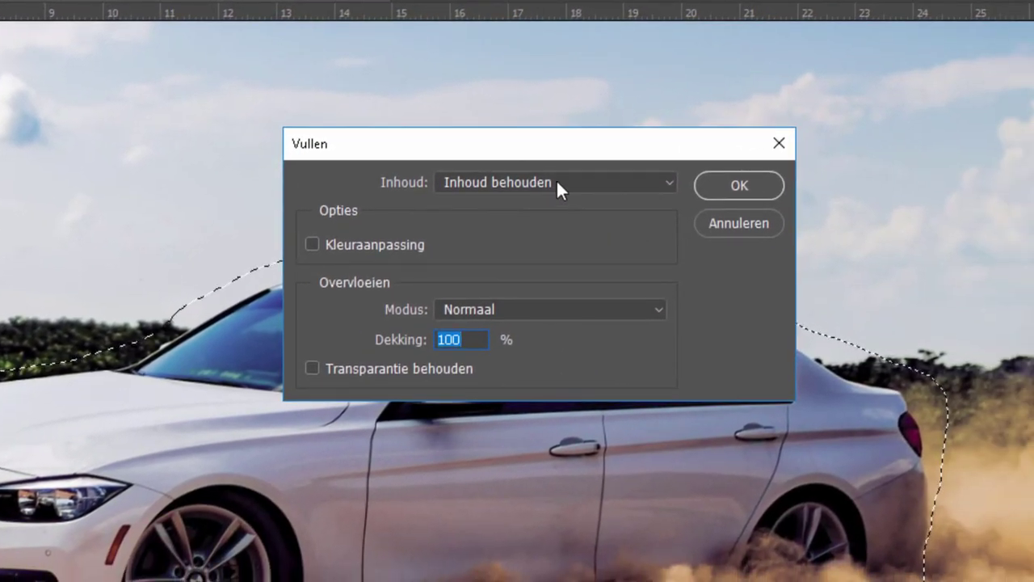
{"action": "left_click", "coordinate": [599, 186]}
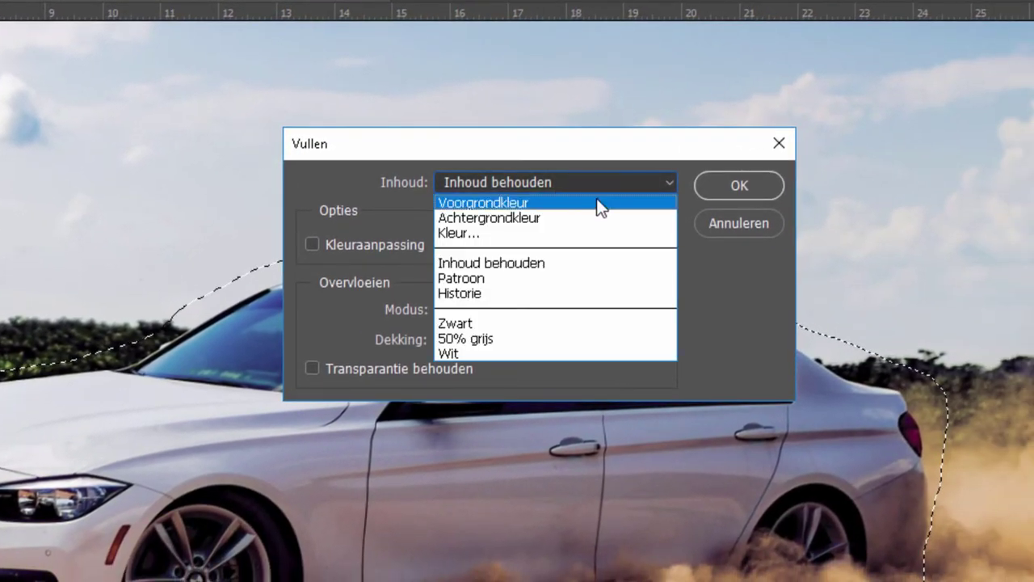
{"action": "left_click", "coordinate": [592, 262]}
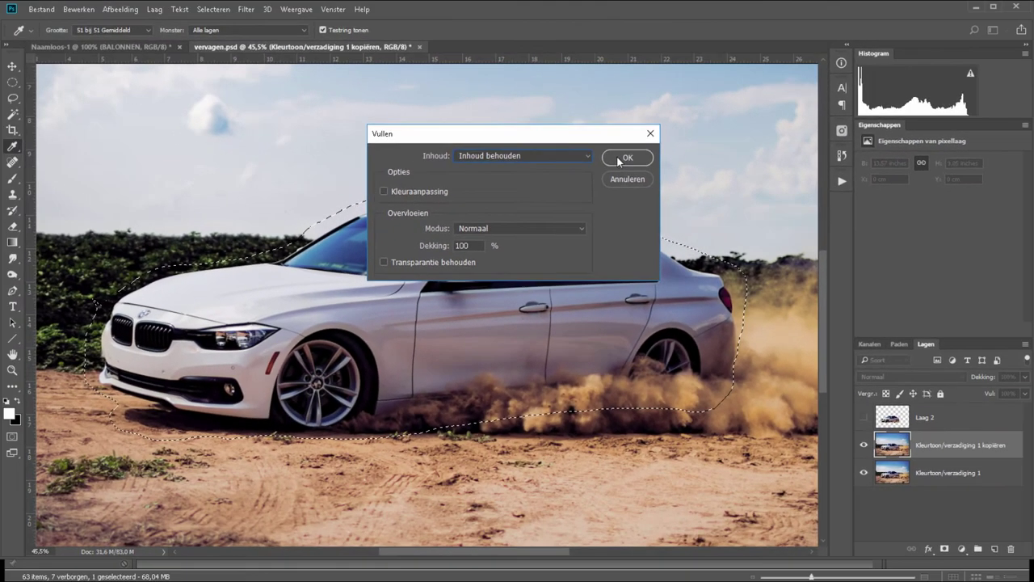
{"action": "left_click", "coordinate": [669, 173]}
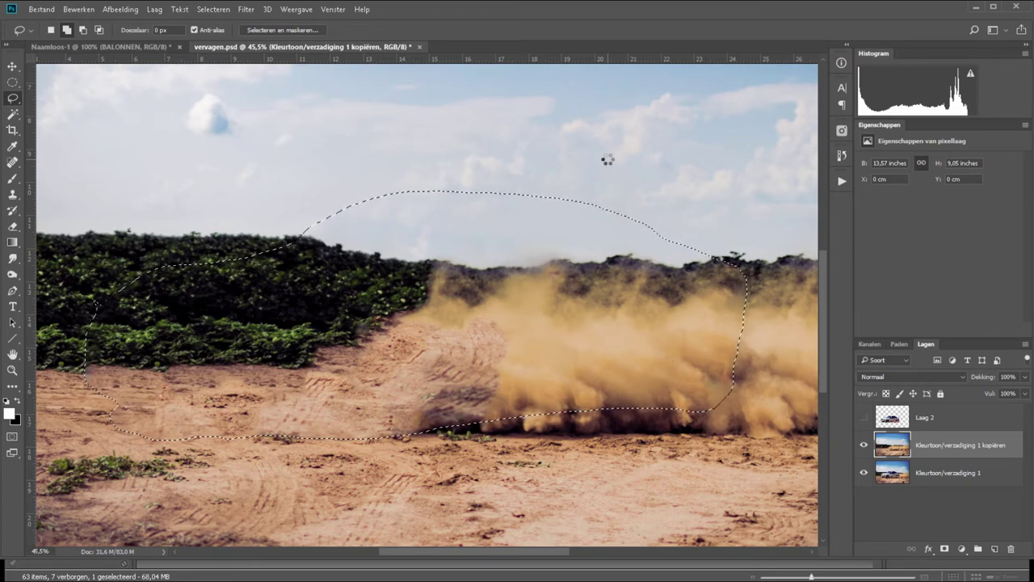
{"action": "key", "text": "ctrl+0"}
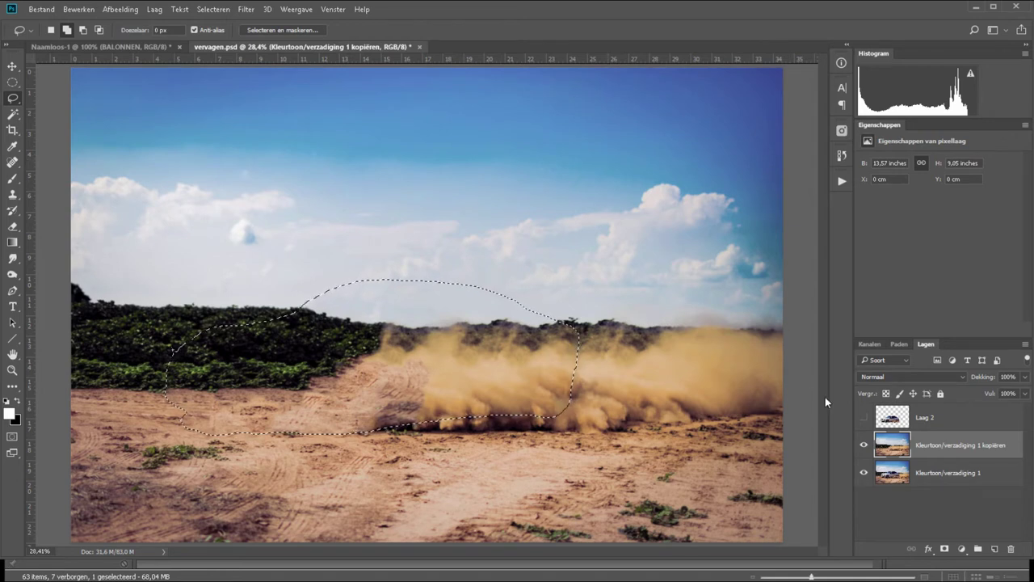
Compare the filled background with the car layer, deselect, and show Laag 2 again
{"action": "left_click", "coordinate": [864, 417]}
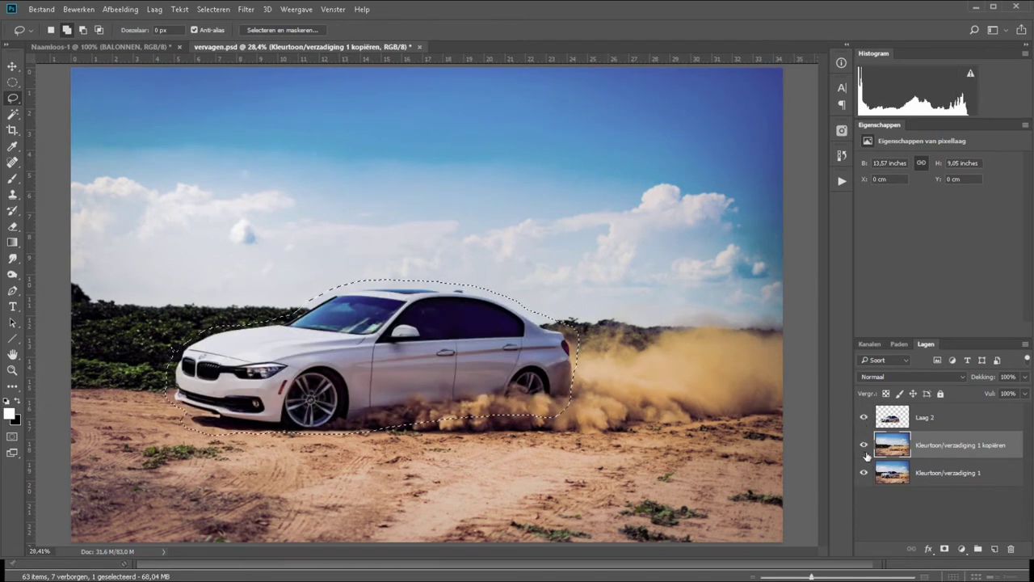
{"action": "left_click", "coordinate": [864, 417]}
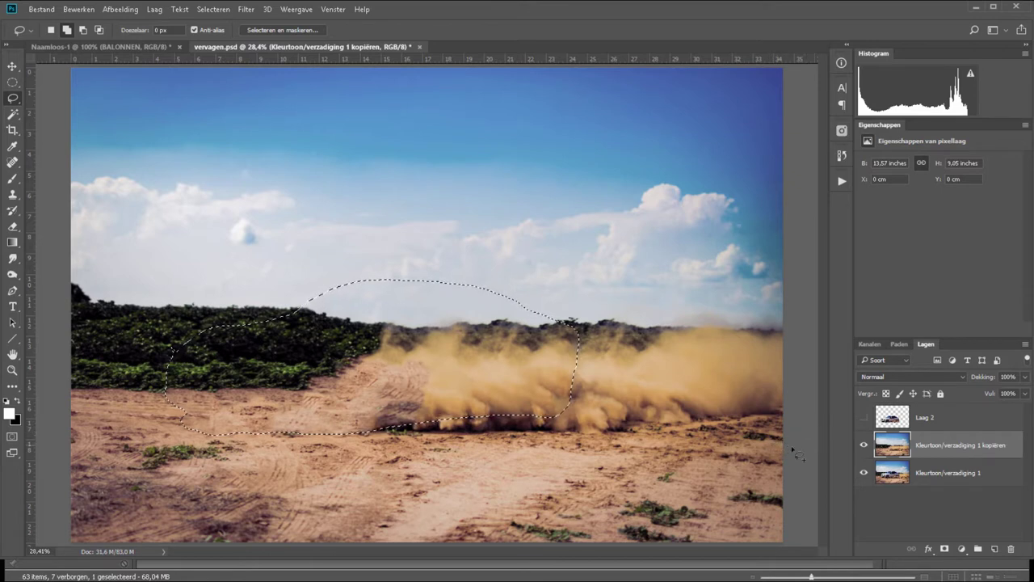
{"action": "key", "text": "ctrl+d"}
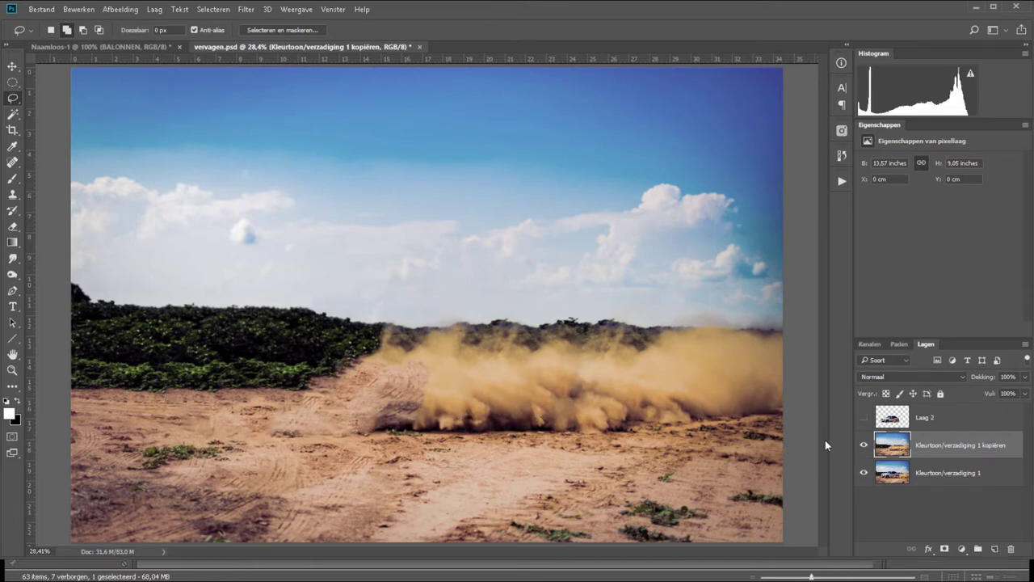
{"action": "left_click", "coordinate": [864, 417]}
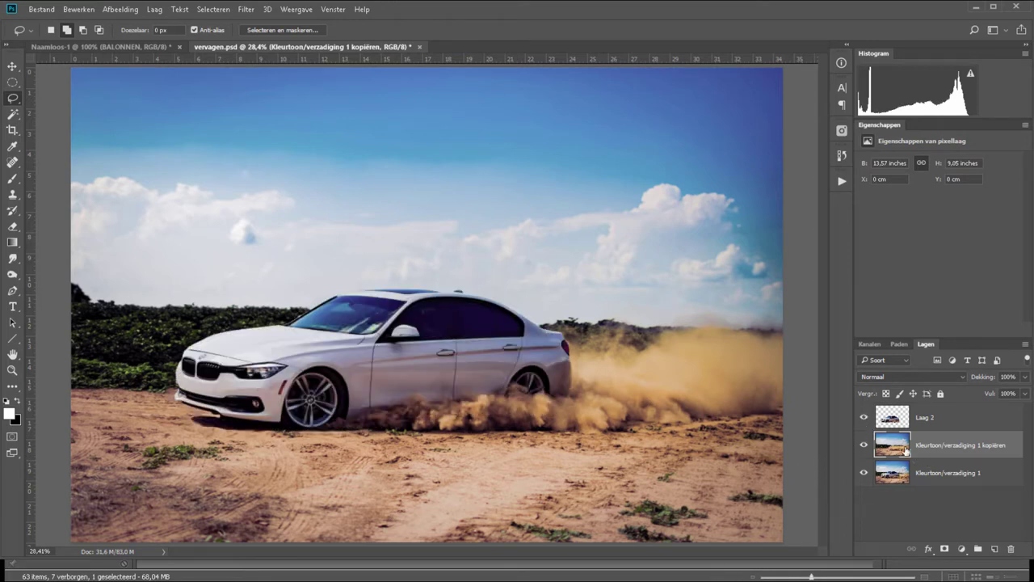
Preview Bewegingsonscherpte on the background copy, trying 61 and 40 pixels before settling on 46
{"action": "left_click", "coordinate": [246, 10]}
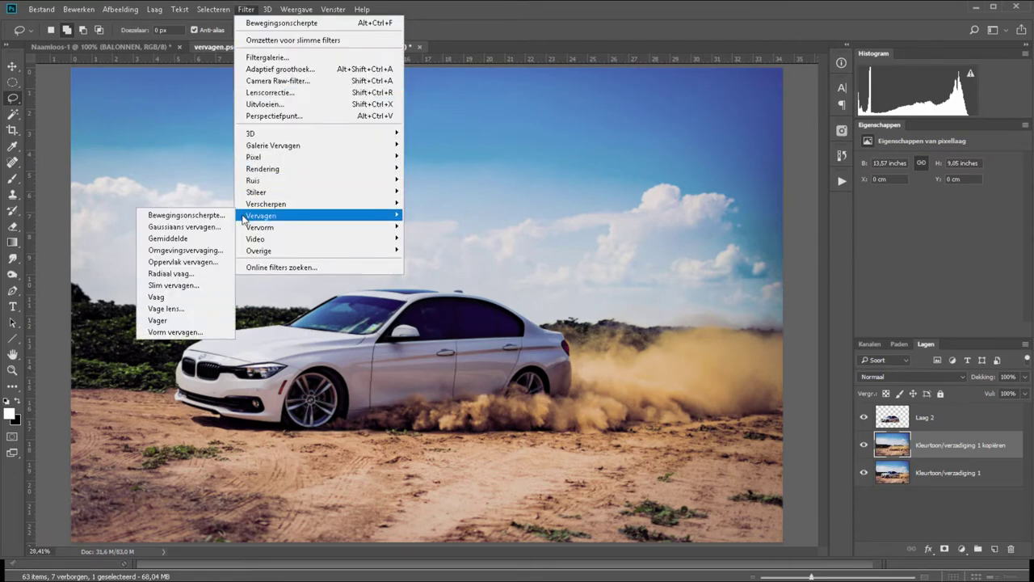
{"action": "left_click", "coordinate": [217, 215]}
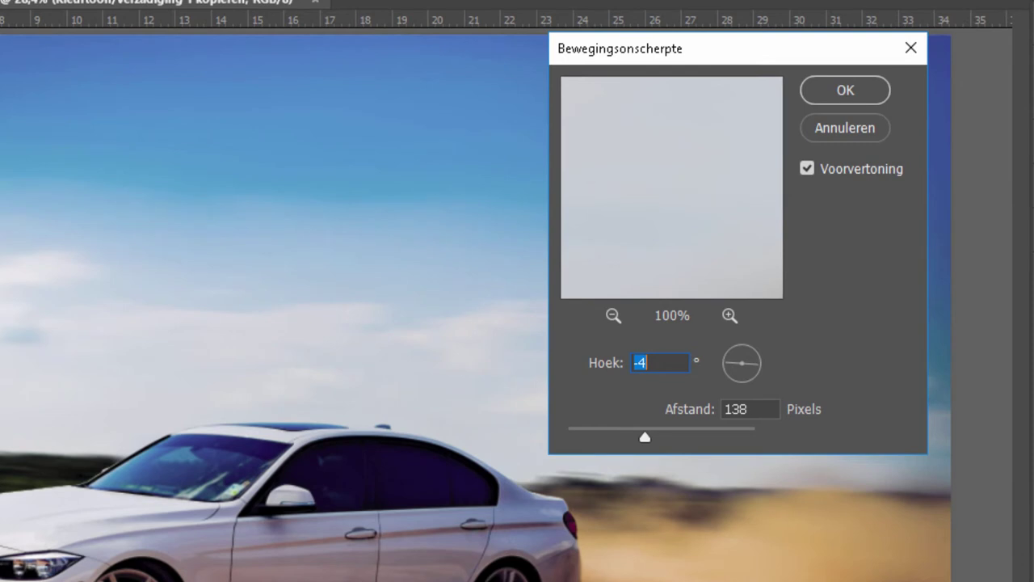
{"action": "left_click_drag", "start_coordinate": [746, 349], "coordinate": [742, 353]}
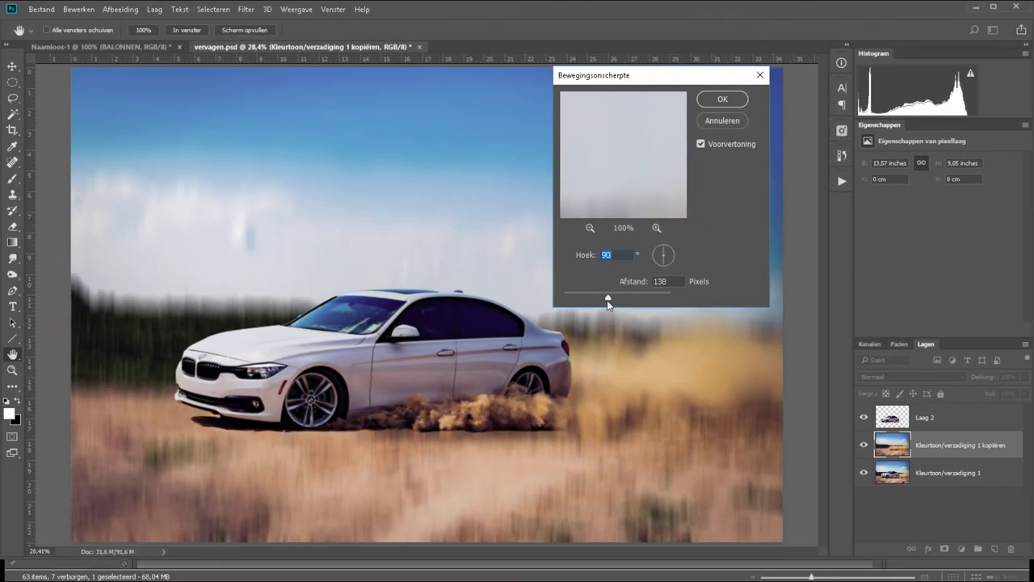
{"action": "mouse_move", "coordinate": [602, 301]}
{"action": "left_mouse_down"}
{"action": "mouse_move", "coordinate": [555, 304]}
{"action": "mouse_move", "coordinate": [605, 296]}
{"action": "left_mouse_up"}
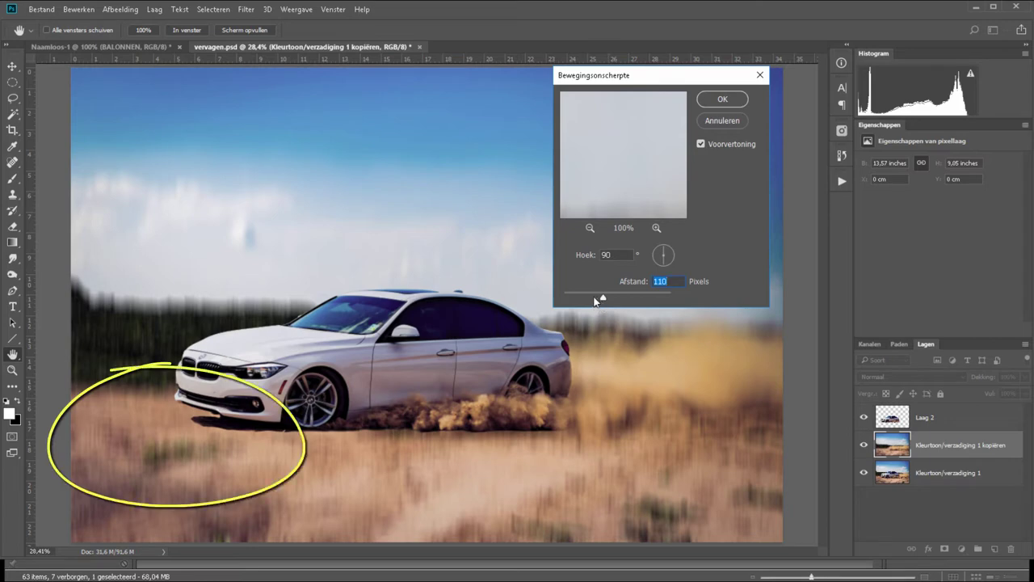
{"action": "mouse_move", "coordinate": [599, 300]}
{"action": "left_mouse_down"}
{"action": "mouse_move", "coordinate": [586, 299]}
{"action": "mouse_move", "coordinate": [664, 301]}
{"action": "left_mouse_up"}
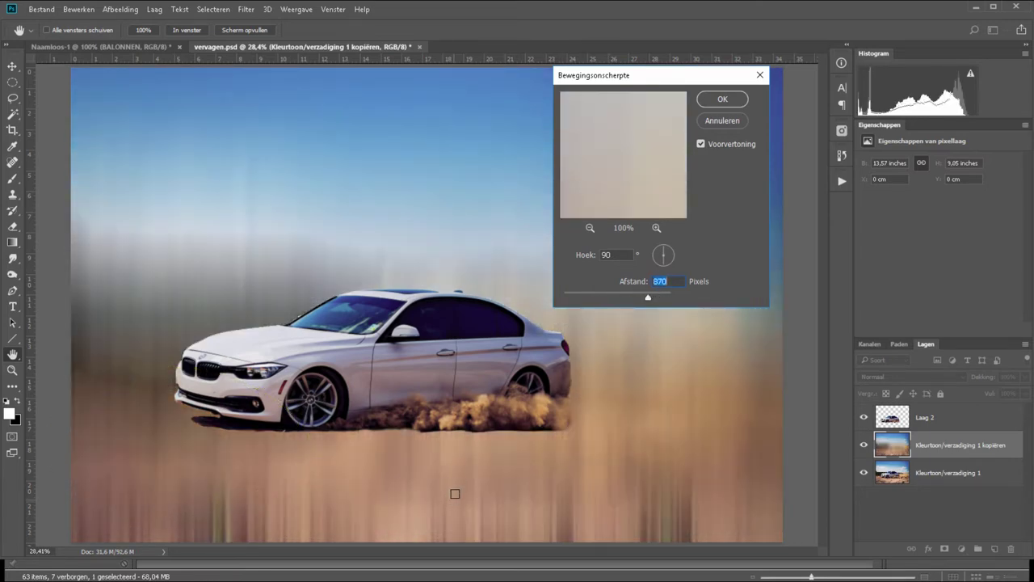
{"action": "left_click", "coordinate": [592, 297]}
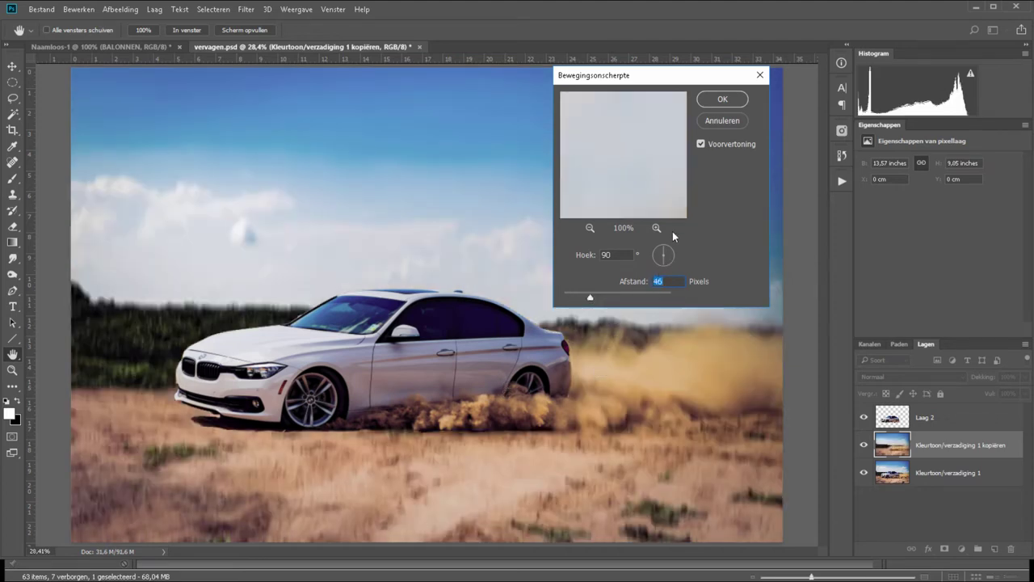
{"action": "left_click_drag", "start_coordinate": [686, 79], "coordinate": [685, 33]}
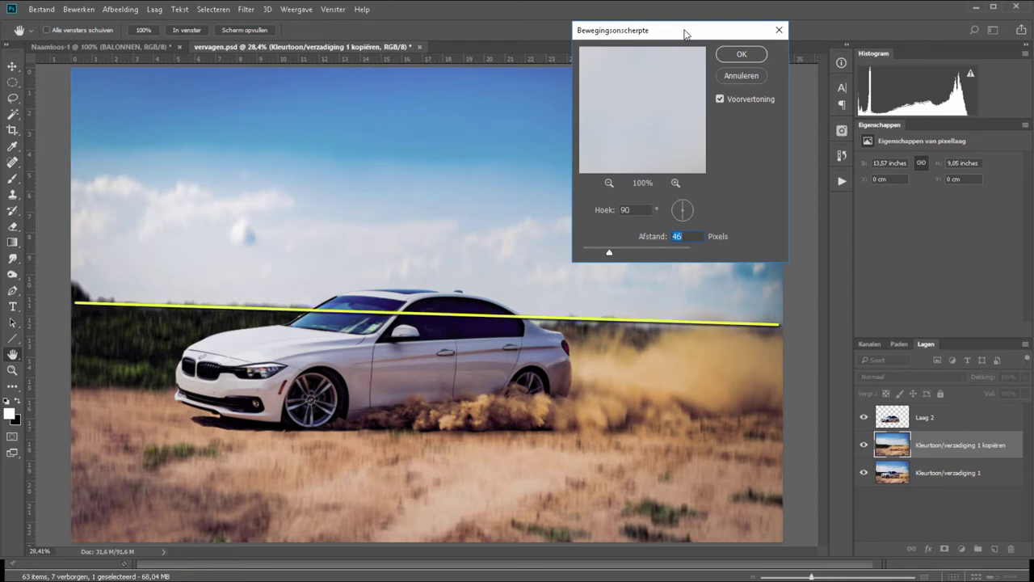
Set the motion blur Hoek to -2° and Afstand to 138 pixels, then apply it
{"action": "left_click", "coordinate": [691, 211]}
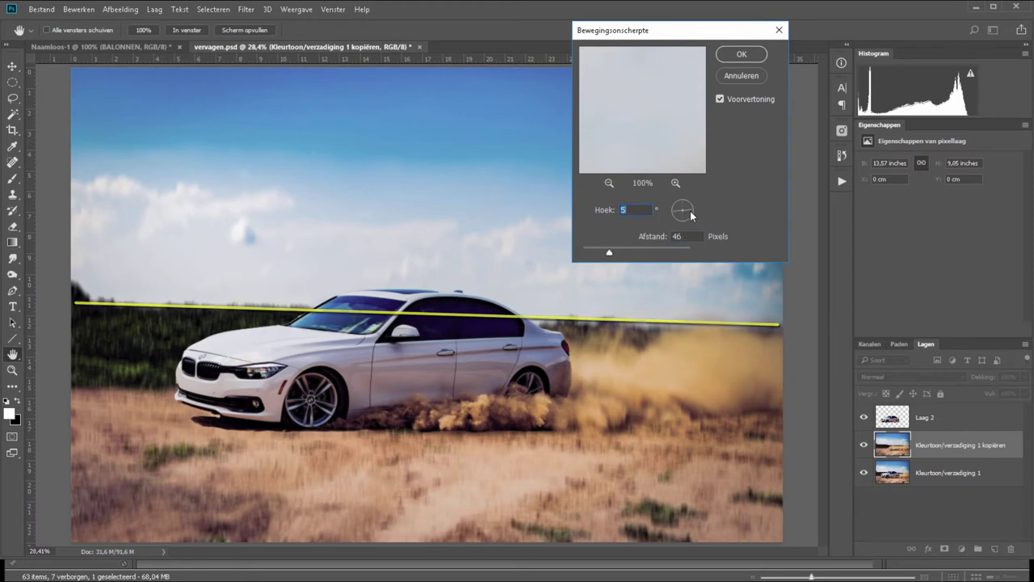
{"action": "left_click_drag", "start_coordinate": [610, 252], "coordinate": [690, 251]}
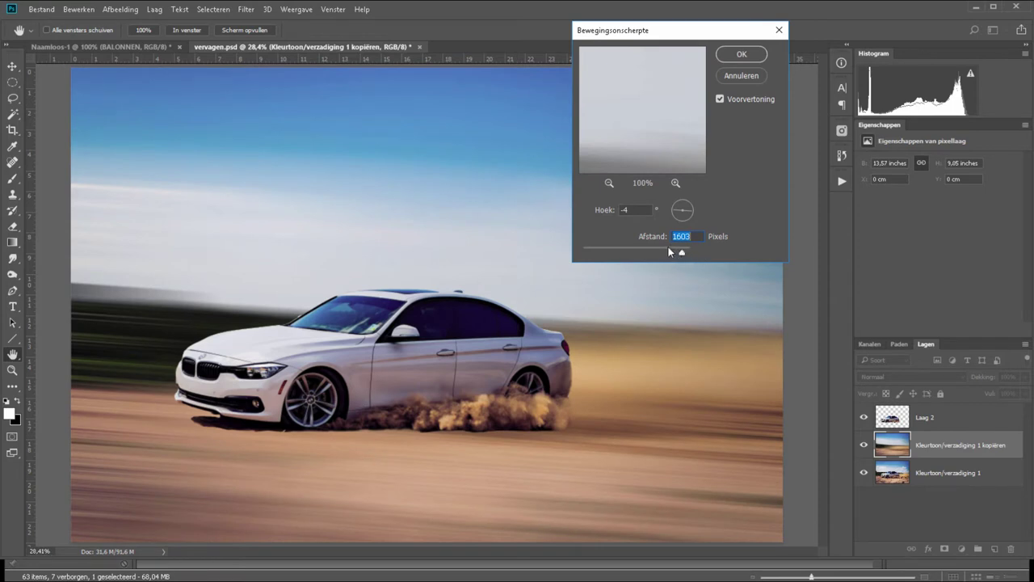
{"action": "left_click", "coordinate": [635, 210]}
{"action": "key", "text": "Up"}
{"action": "key", "text": "Up"}
{"action": "key", "text": "Up"}
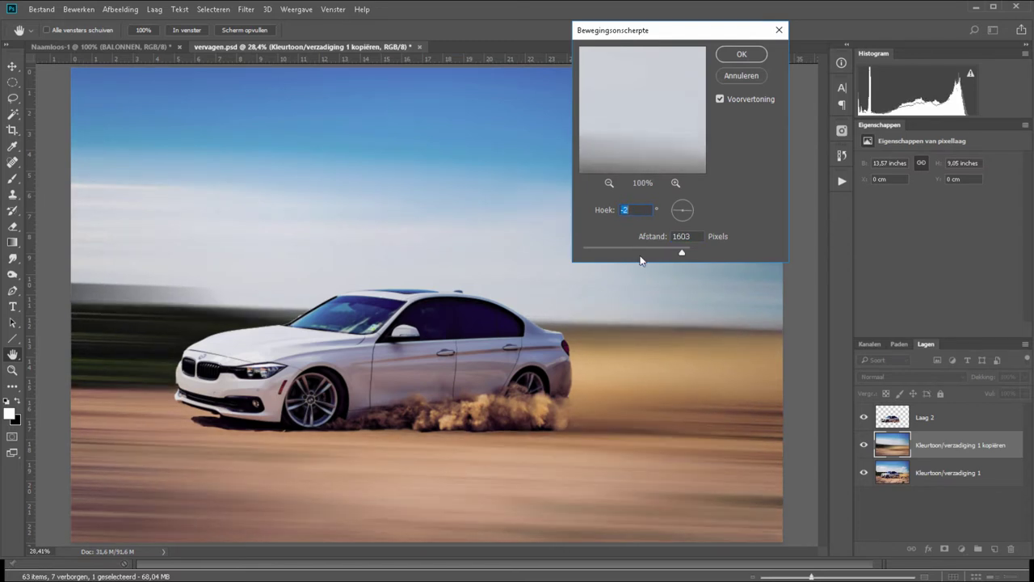
{"action": "left_click_drag", "start_coordinate": [653, 251], "coordinate": [634, 258]}
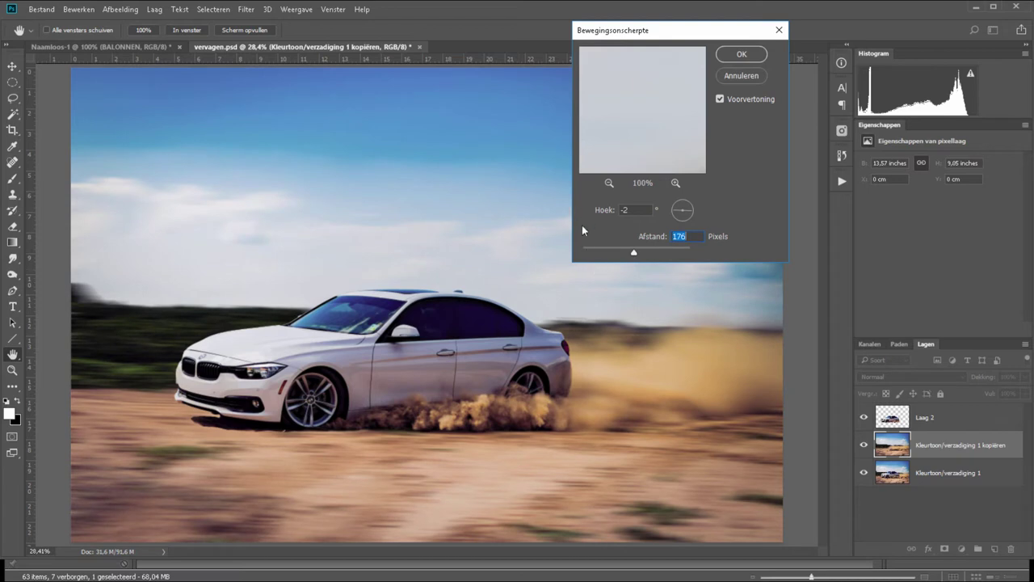
{"action": "left_click_drag", "start_coordinate": [630, 257], "coordinate": [628, 257]}
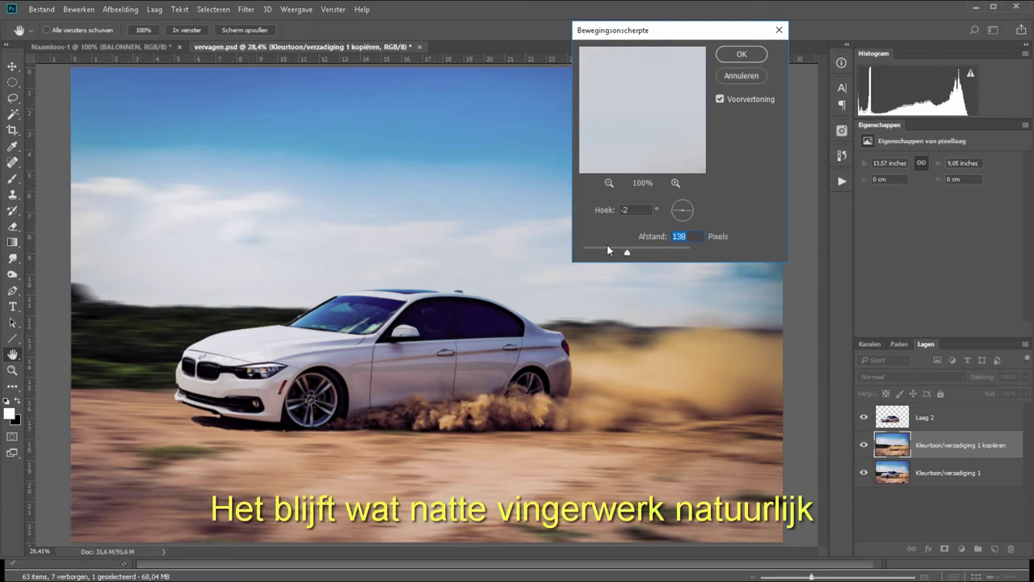
{"action": "left_click", "coordinate": [754, 51]}
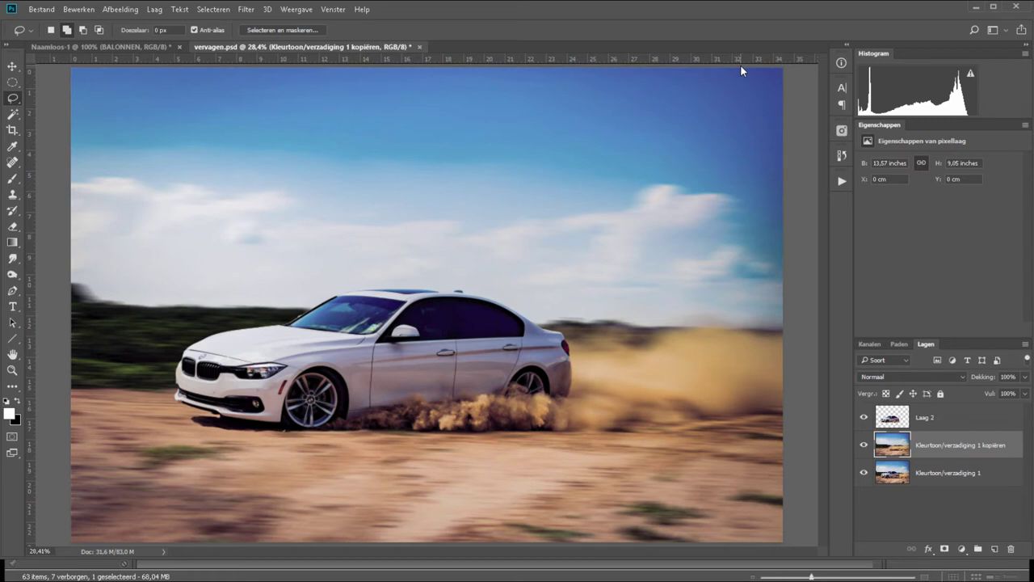
Toggle the upper layers to compare with the original, then convert Laag 2 to a smart object
{"action": "left_click", "coordinate": [864, 474], "text": "alt"}
{"action": "left_click", "coordinate": [864, 475], "text": "alt"}
{"action": "left_click", "coordinate": [894, 419]}
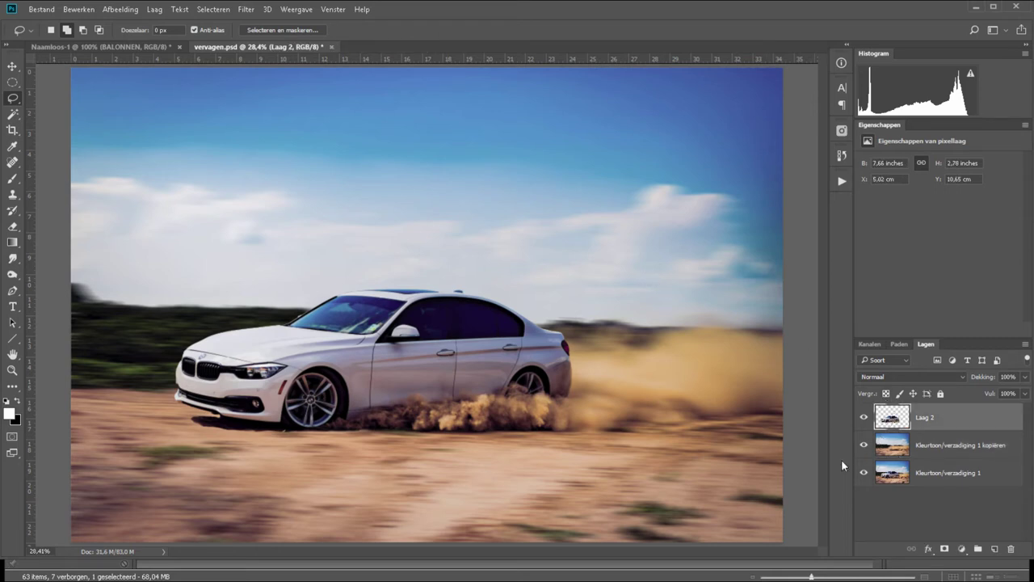
{"action": "right_click", "coordinate": [975, 427]}
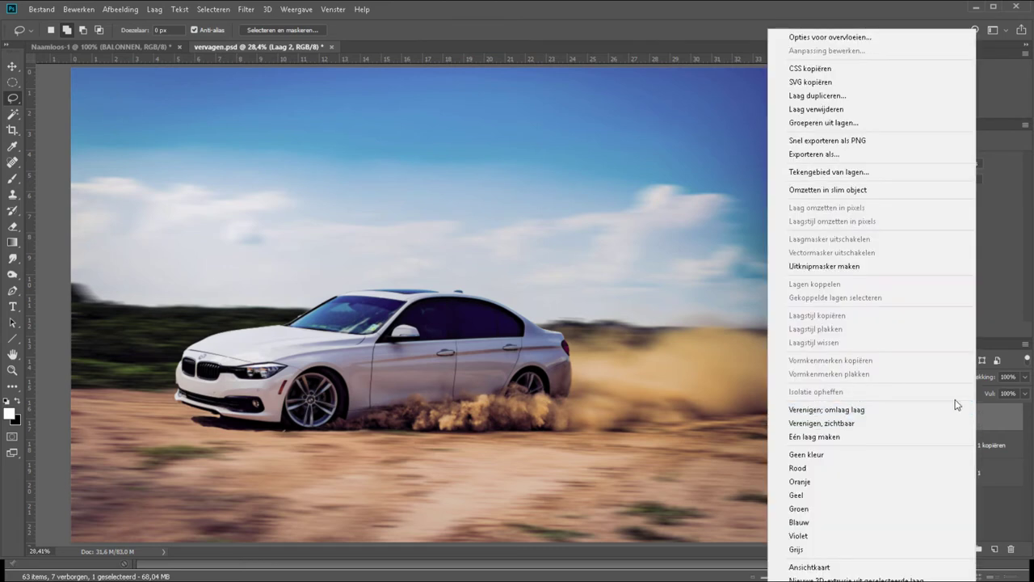
{"action": "left_click", "coordinate": [827, 190]}
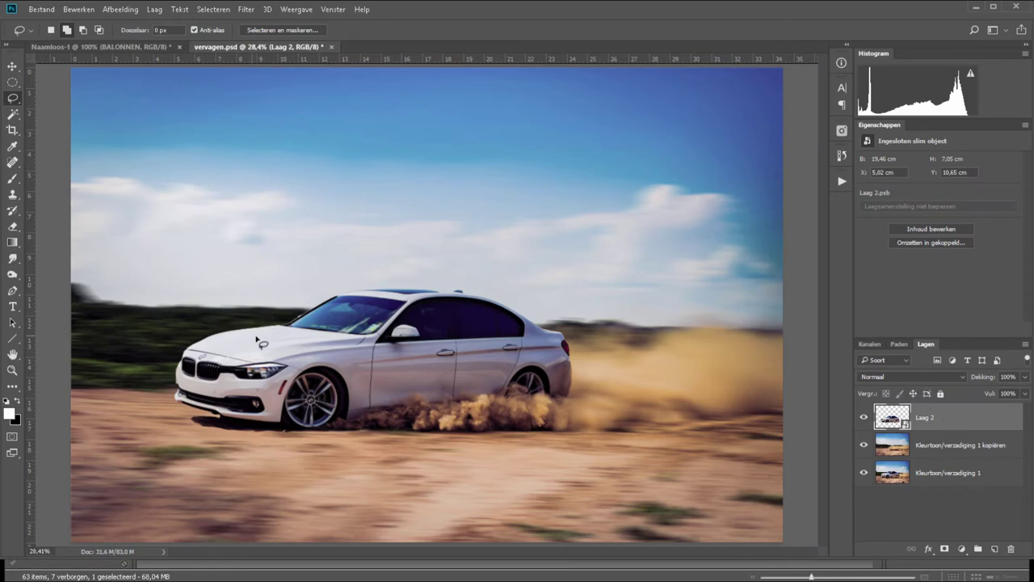
{"action": "key", "text": "z"}
{"action": "left_click_drag", "start_coordinate": [251, 322], "coordinate": [419, 466]}
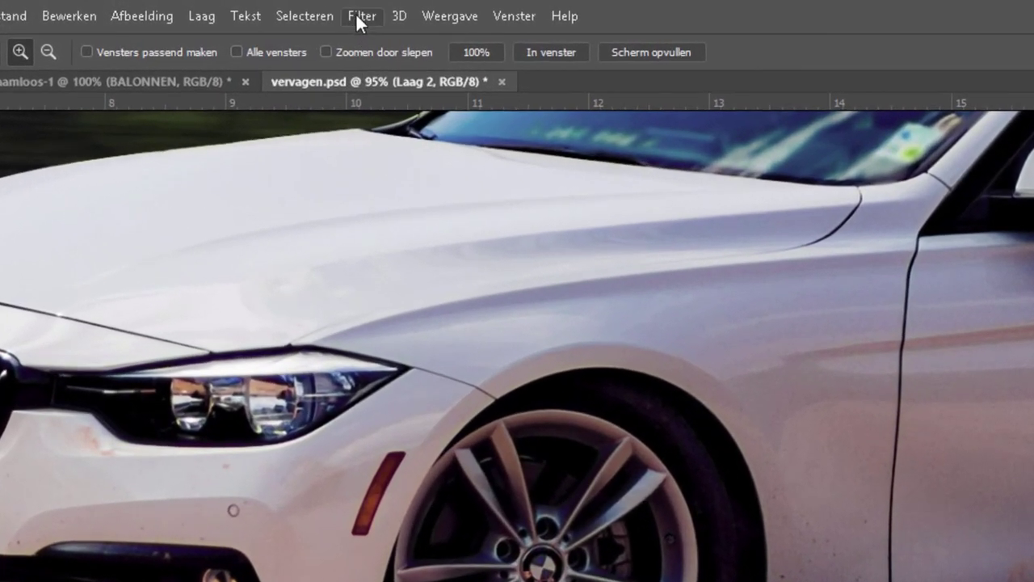
Place a Draaien vervagen spin blur pin over the car's side window
{"action": "left_click", "coordinate": [356, 14]}
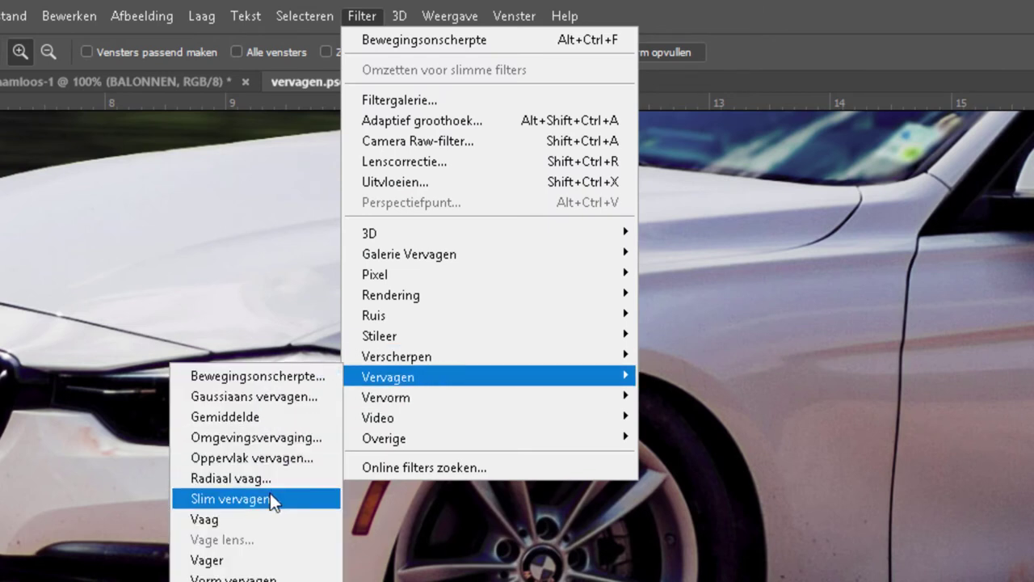
{"action": "mouse_move", "coordinate": [409, 253]}
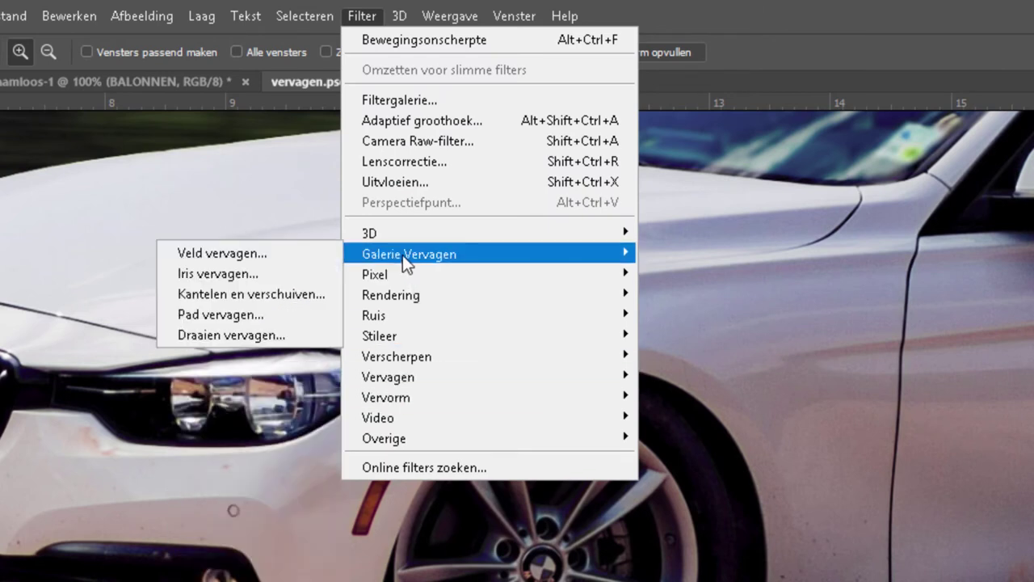
{"action": "left_click", "coordinate": [296, 334]}
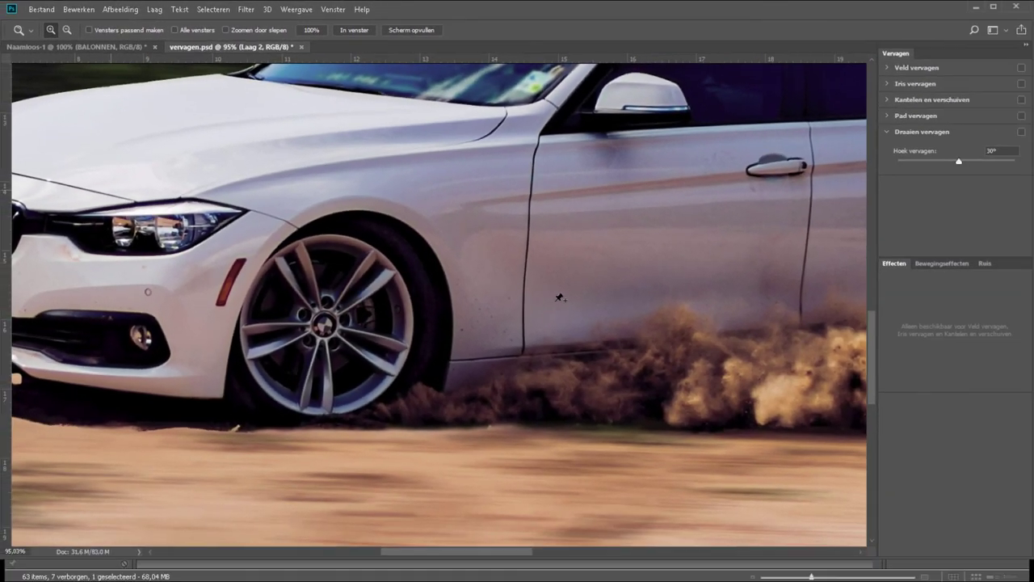
{"action": "left_click", "coordinate": [712, 294]}
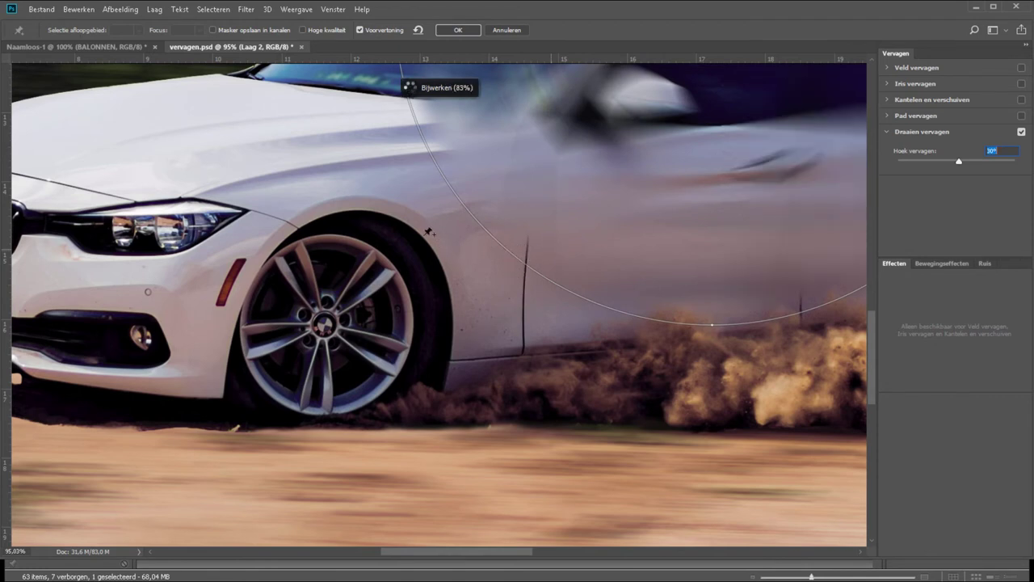
Set the spin blur angle to 30°, dismissing the invalid-number warning
{"action": "key", "text": "ctrl+minus"}
{"action": "key", "text": "ctrl+minus"}
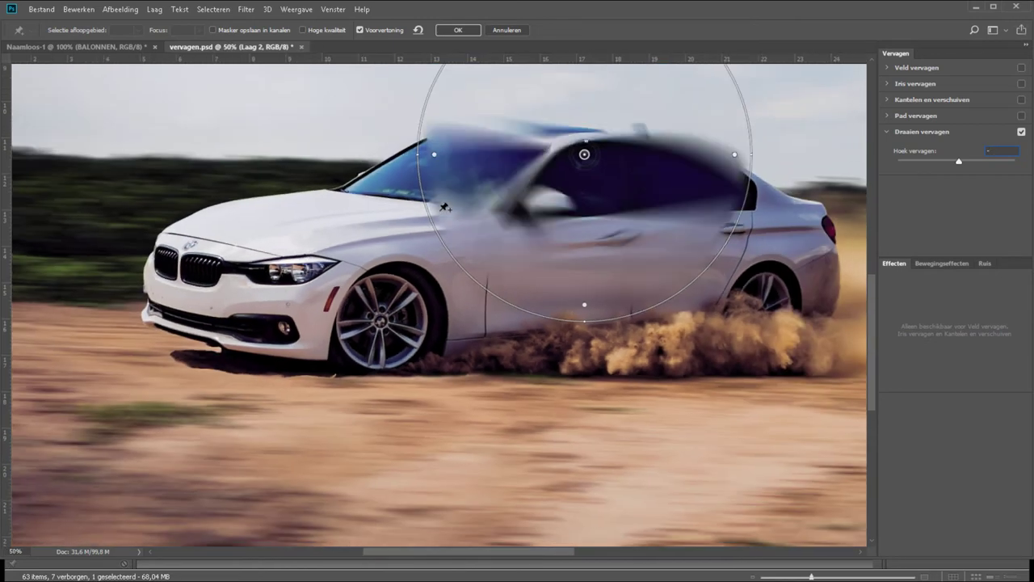
{"action": "key", "text": "ctrl+minus"}
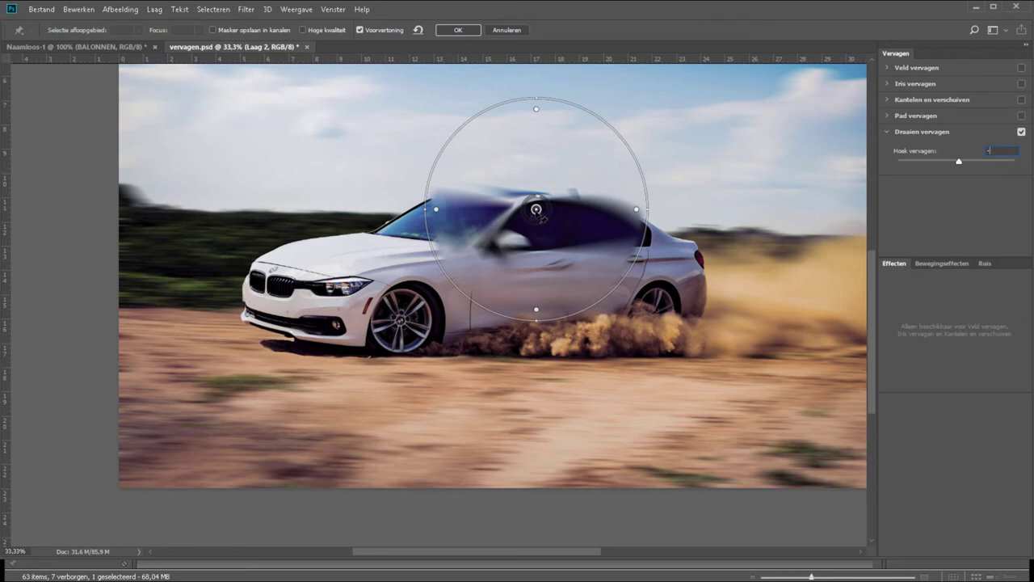
{"action": "key", "text": "Return"}
{"action": "left_click", "coordinate": [484, 229]}
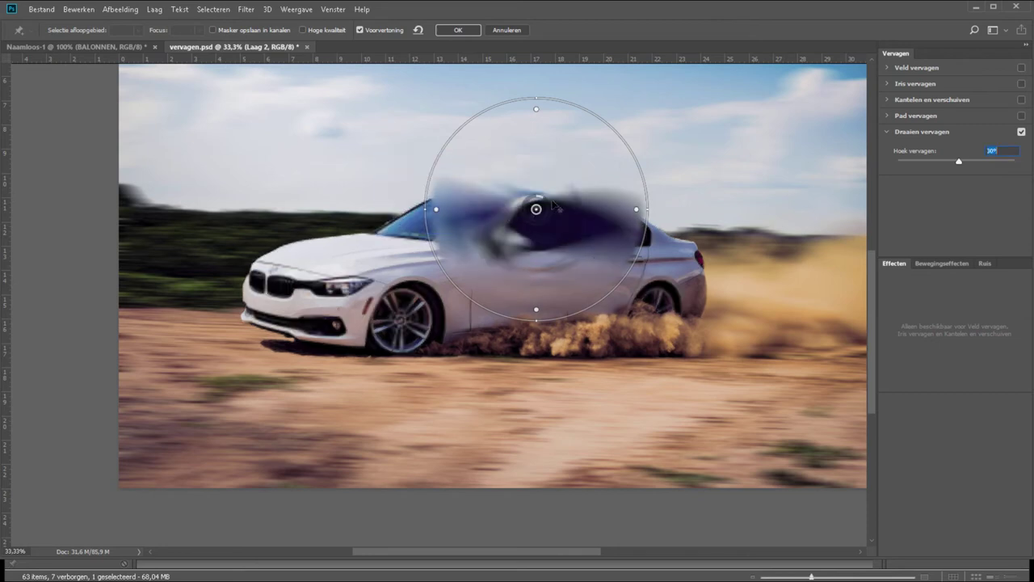
Move the spin blur onto the front wheel and resize its ellipse to fit the rim
{"action": "mouse_move", "coordinate": [536, 210]}
{"action": "left_mouse_down"}
{"action": "mouse_move", "coordinate": [396, 326]}
{"action": "mouse_move", "coordinate": [409, 325]}
{"action": "left_mouse_up"}
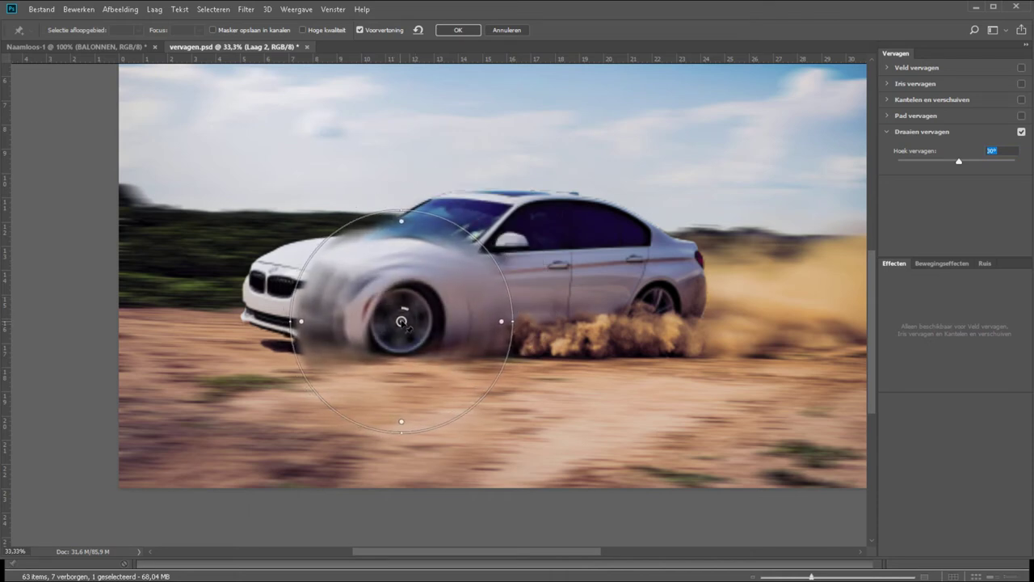
{"action": "left_click_drag", "start_coordinate": [503, 265], "coordinate": [435, 303]}
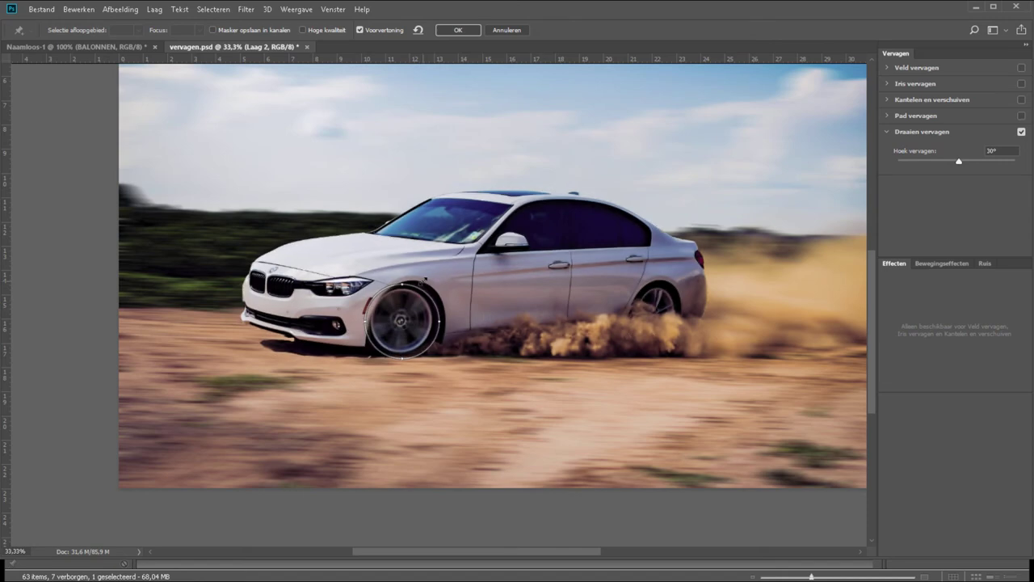
{"action": "scroll", "coordinate": [435, 299], "scroll_direction": "up", "scroll_amount": 2}
{"action": "scroll", "coordinate": [422, 281], "scroll_direction": "up", "scroll_amount": 1}
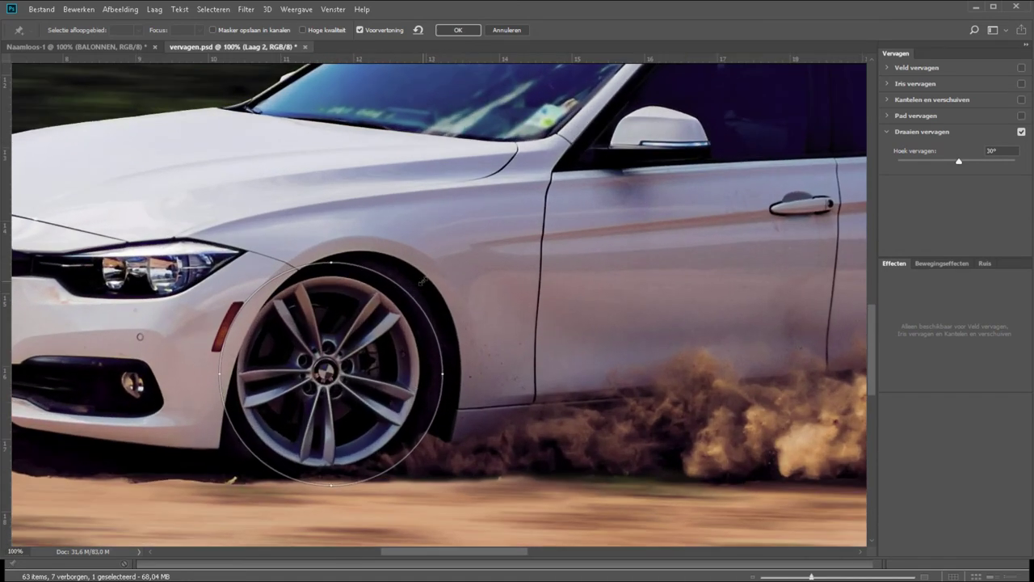
{"action": "left_click_drag", "start_coordinate": [871, 331], "coordinate": [871, 352]}
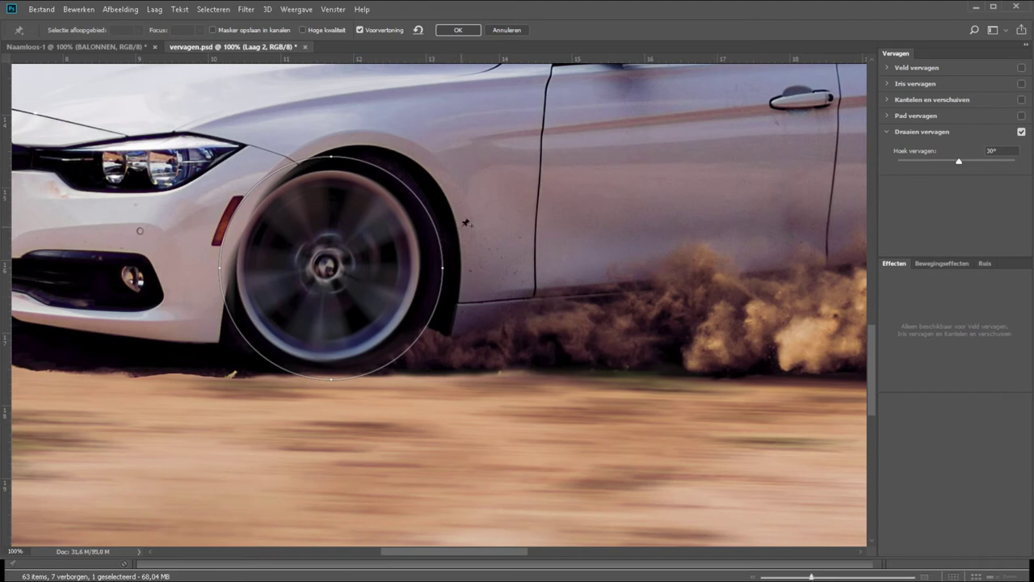
{"action": "left_click_drag", "start_coordinate": [422, 203], "coordinate": [410, 212]}
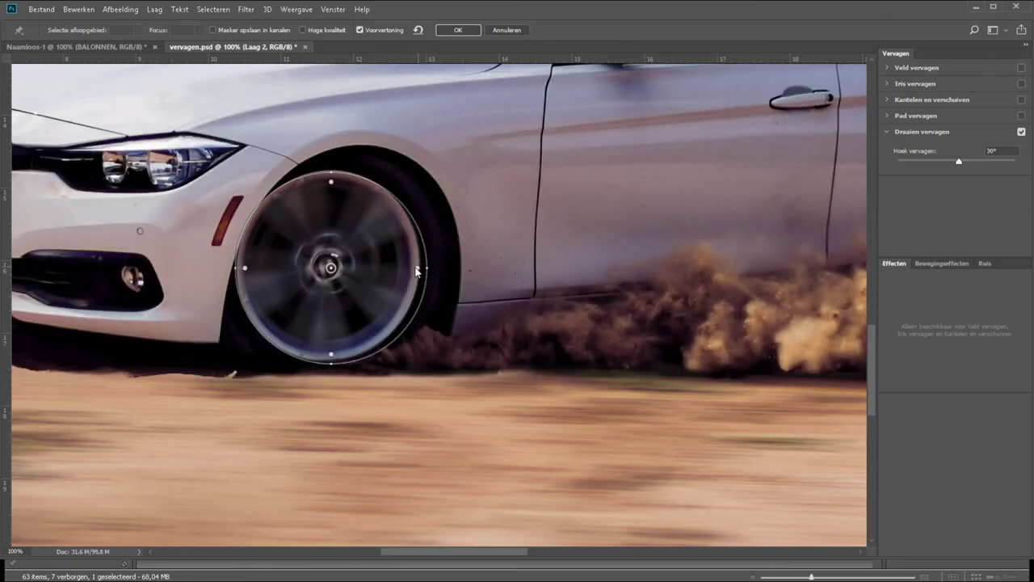
{"action": "left_click", "coordinate": [417, 271]}
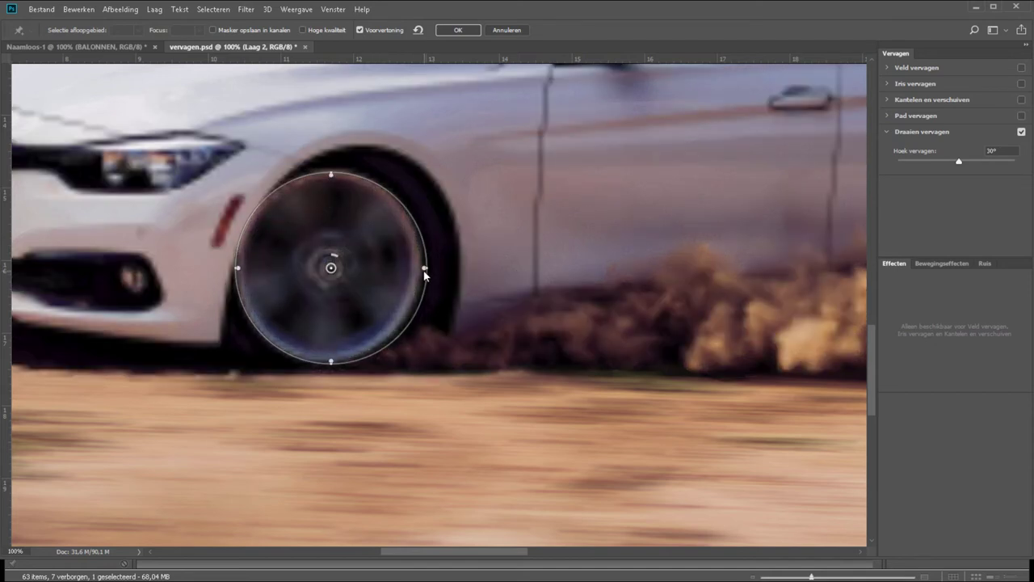
Refit the blur to the front wheel and raise its Hoek vervagen angle to about 89°
{"action": "left_click_drag", "start_coordinate": [424, 268], "coordinate": [418, 310]}
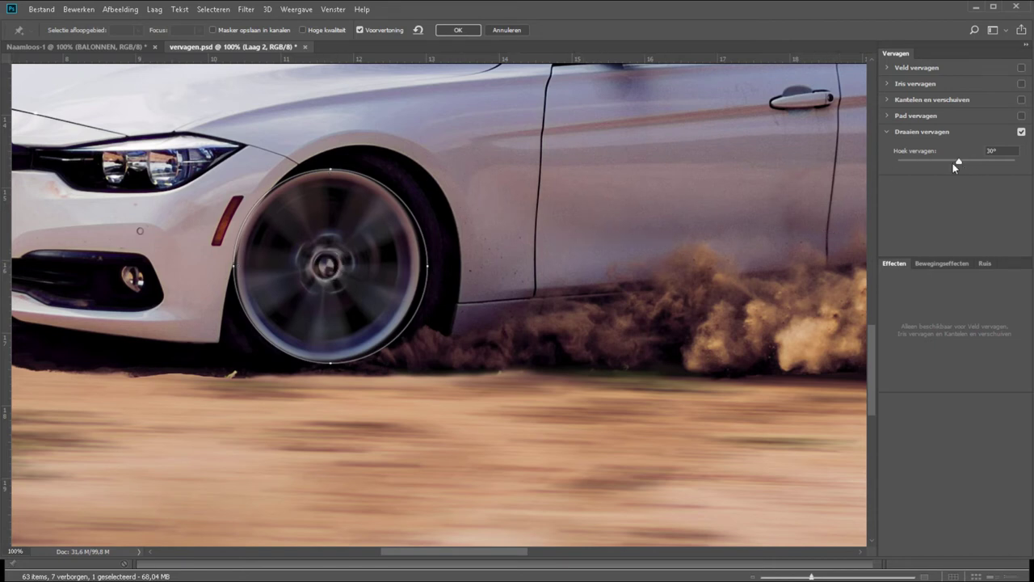
{"action": "left_click_drag", "start_coordinate": [942, 159], "coordinate": [910, 161]}
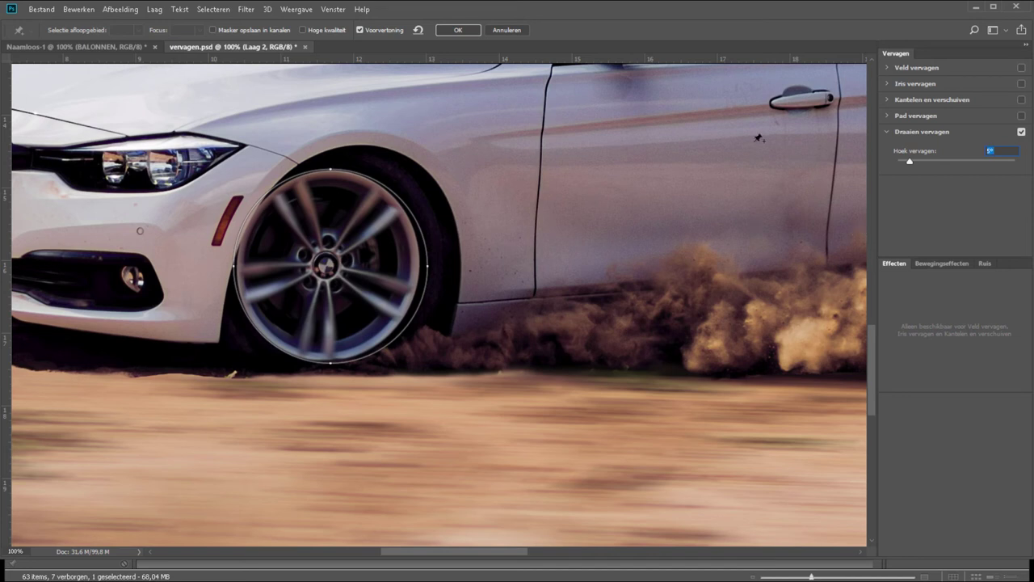
{"action": "left_click", "coordinate": [955, 159]}
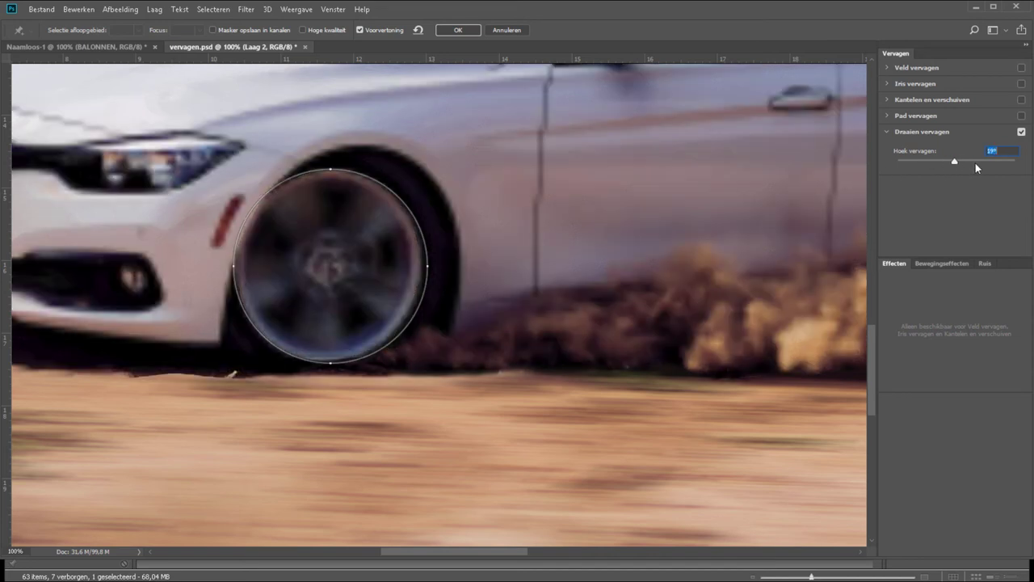
{"action": "left_click", "coordinate": [977, 160]}
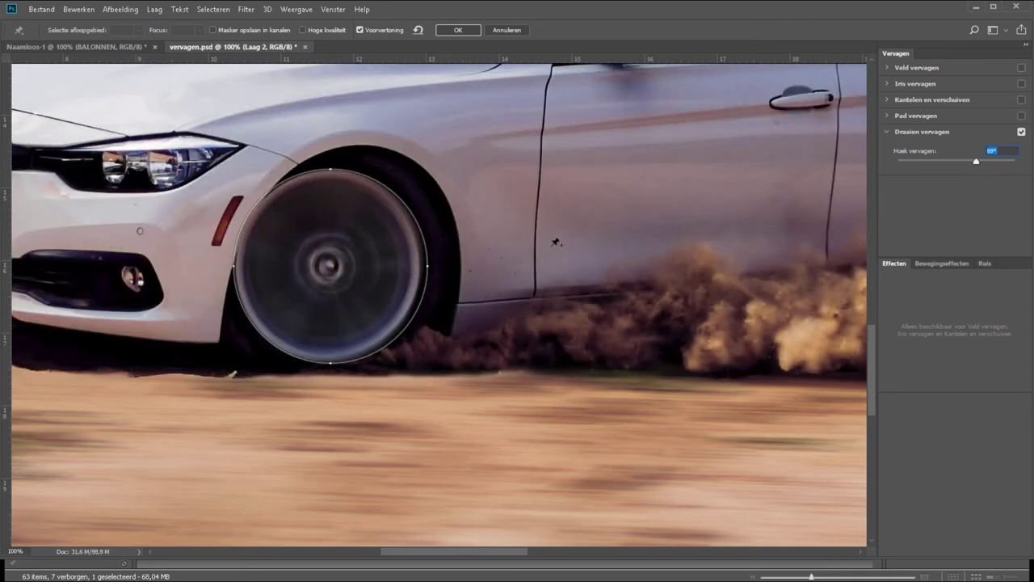
{"action": "key", "text": "ctrl+minus"}
{"action": "key", "text": "ctrl+minus"}
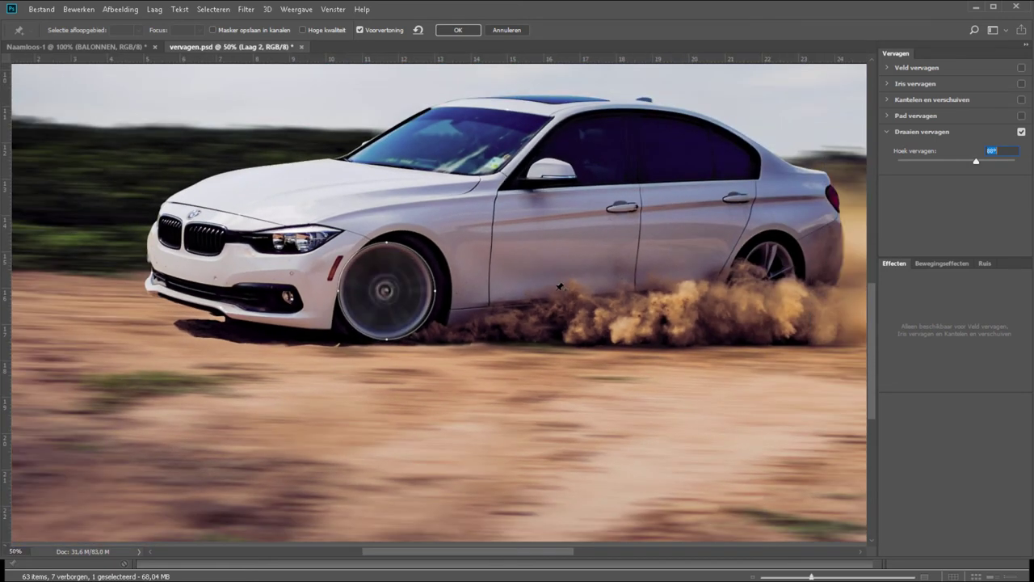
Add a second spin blur pin over the rear wheel
{"action": "left_click_drag", "start_coordinate": [568, 270], "coordinate": [370, 277]}
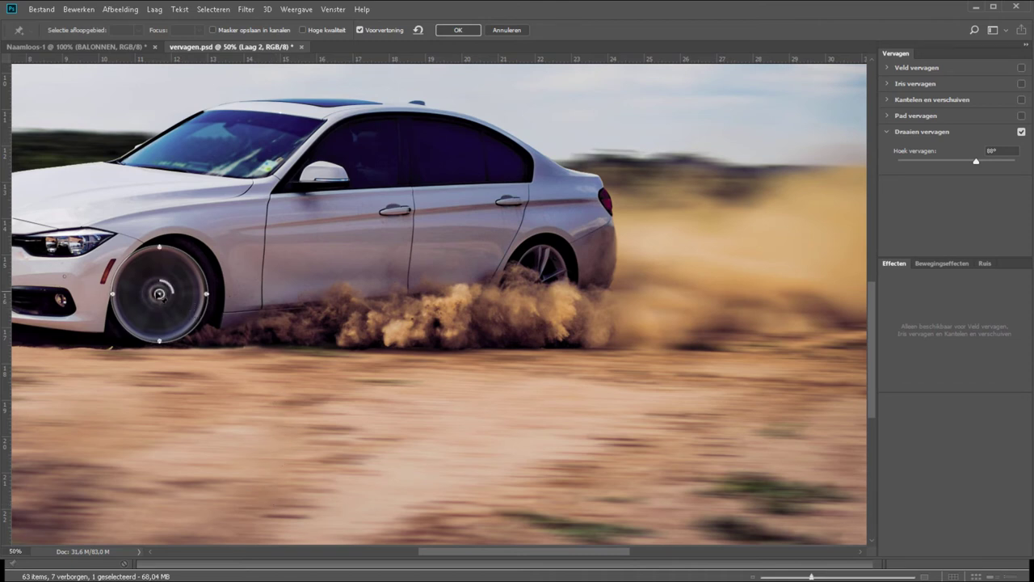
{"action": "left_click_drag", "start_coordinate": [166, 299], "coordinate": [548, 285]}
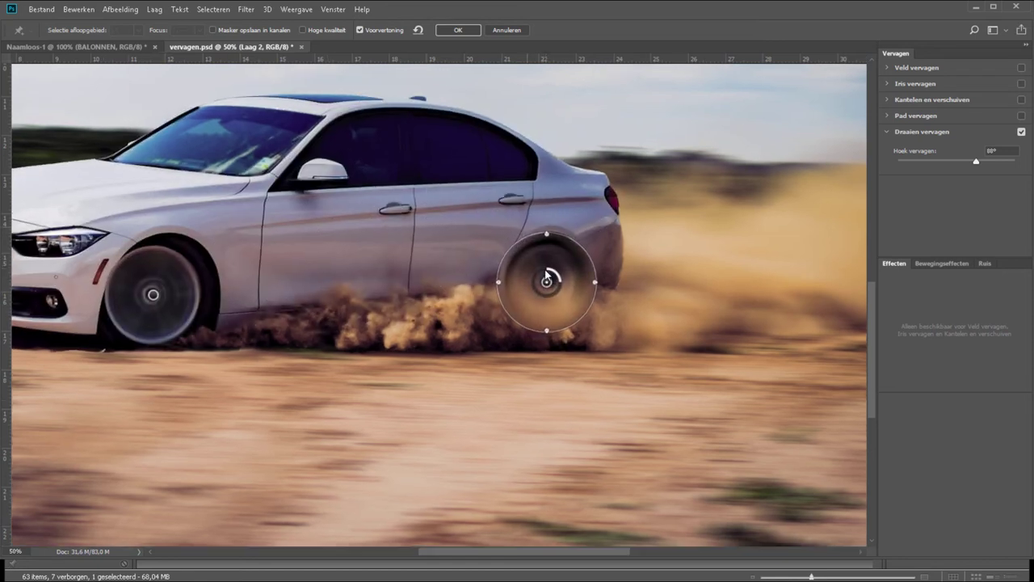
{"action": "key", "text": "ctrl+plus"}
{"action": "key", "text": "ctrl+plus"}
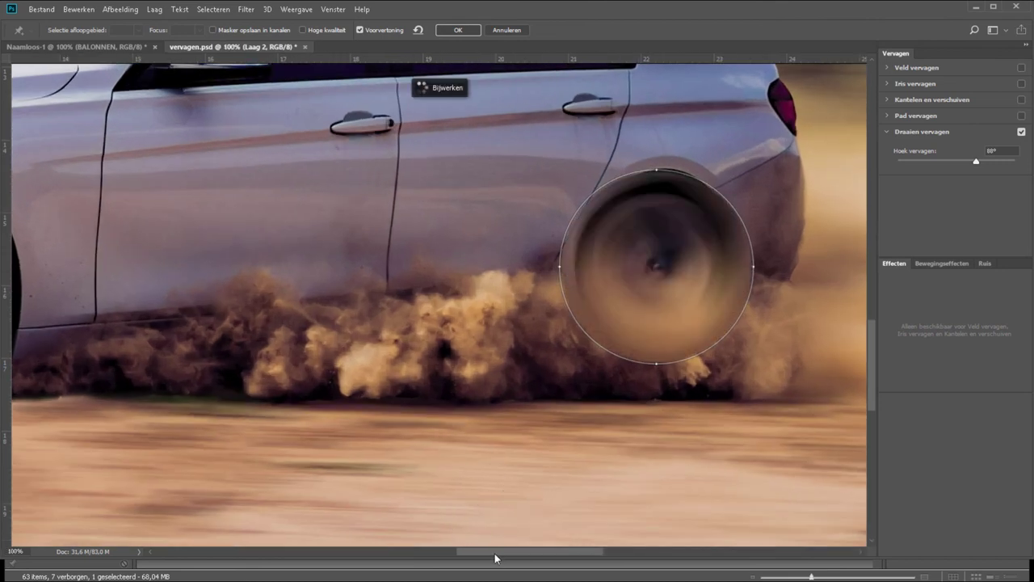
{"action": "left_click_drag", "start_coordinate": [524, 552], "coordinate": [604, 553]}
{"action": "mouse_move", "coordinate": [215, 176]}
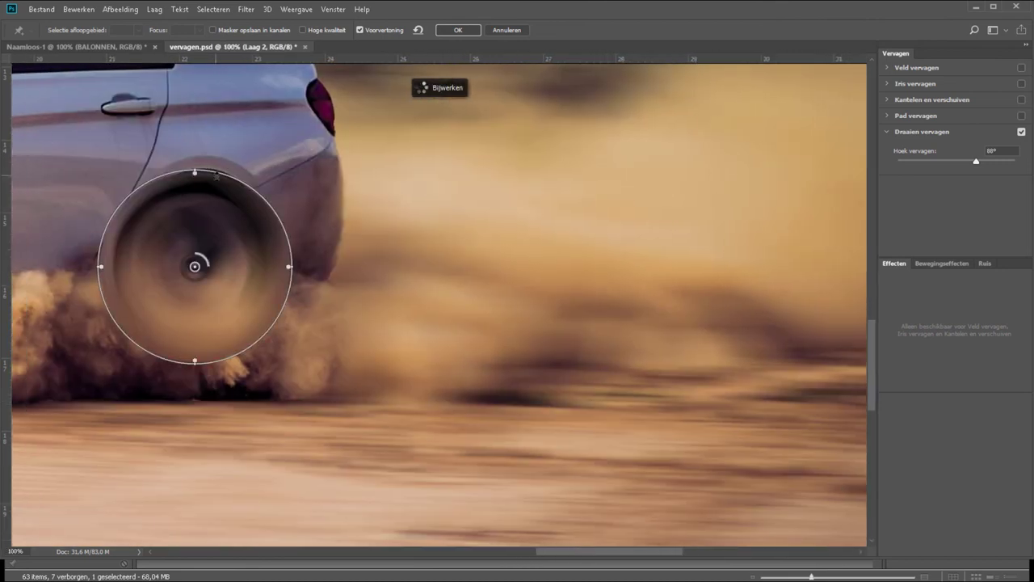
Shrink and centre the rear-wheel blur on the hub, with its angle around 65°
{"action": "left_click_drag", "start_coordinate": [222, 171], "coordinate": [215, 199]}
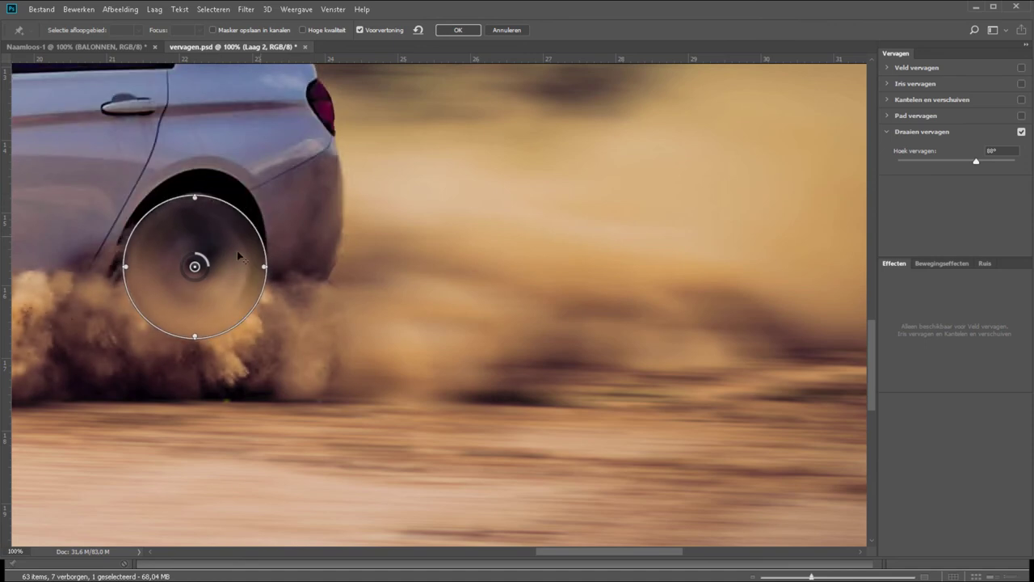
{"action": "mouse_move", "coordinate": [197, 272]}
{"action": "left_mouse_down"}
{"action": "mouse_move", "coordinate": [244, 291]}
{"action": "mouse_move", "coordinate": [211, 312]}
{"action": "mouse_move", "coordinate": [200, 268]}
{"action": "left_mouse_up"}
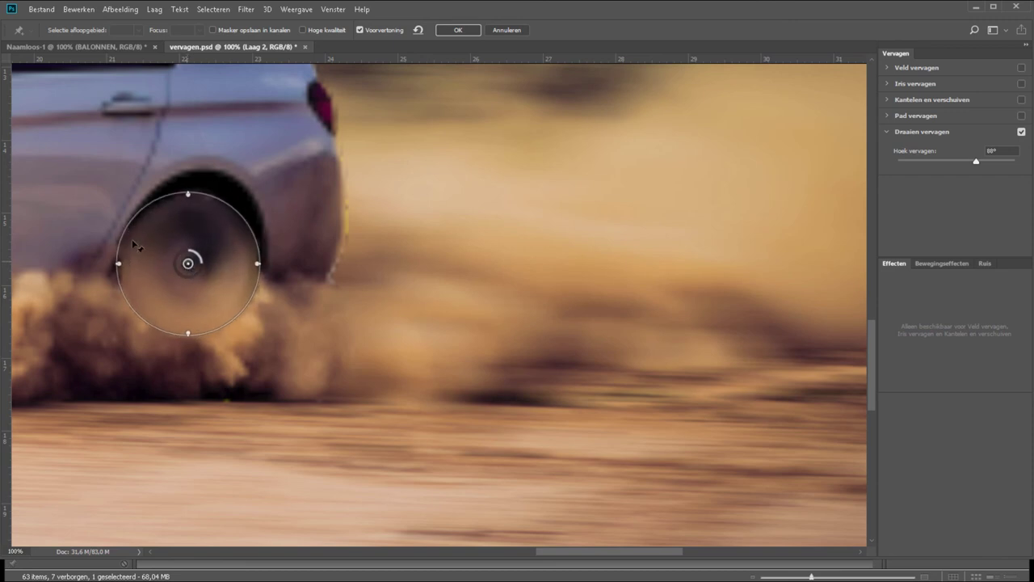
{"action": "left_click_drag", "start_coordinate": [125, 233], "coordinate": [136, 237]}
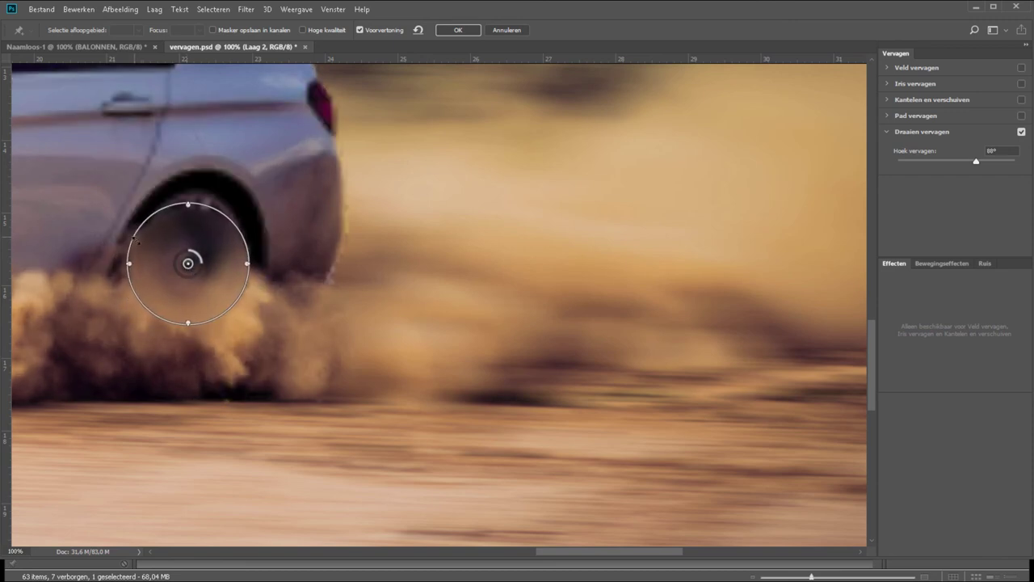
{"action": "left_click_drag", "start_coordinate": [200, 261], "coordinate": [200, 264]}
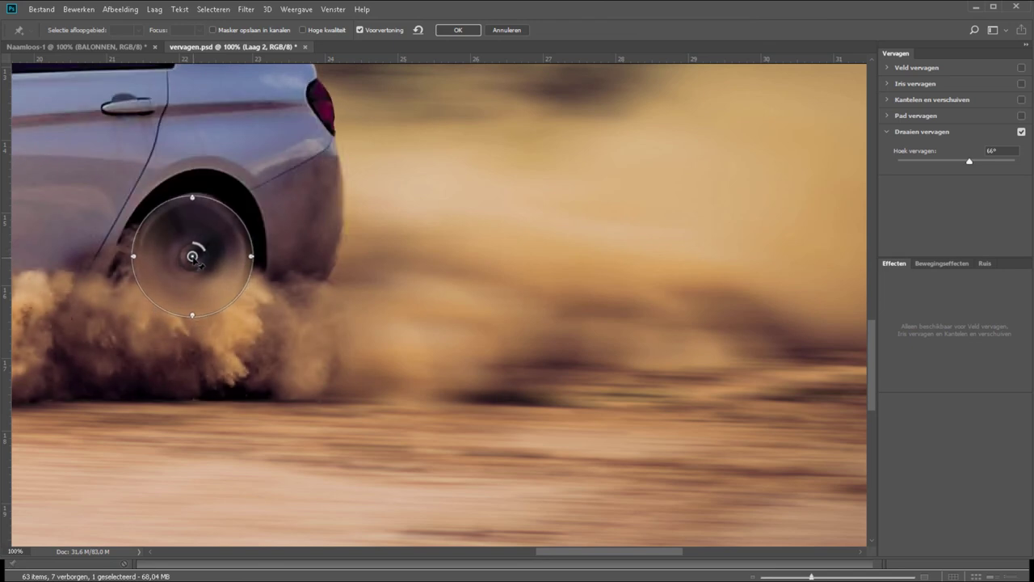
{"action": "key", "text": "ctrl+minus"}
{"action": "key", "text": "ctrl+minus"}
{"action": "key", "text": "ctrl+minus"}
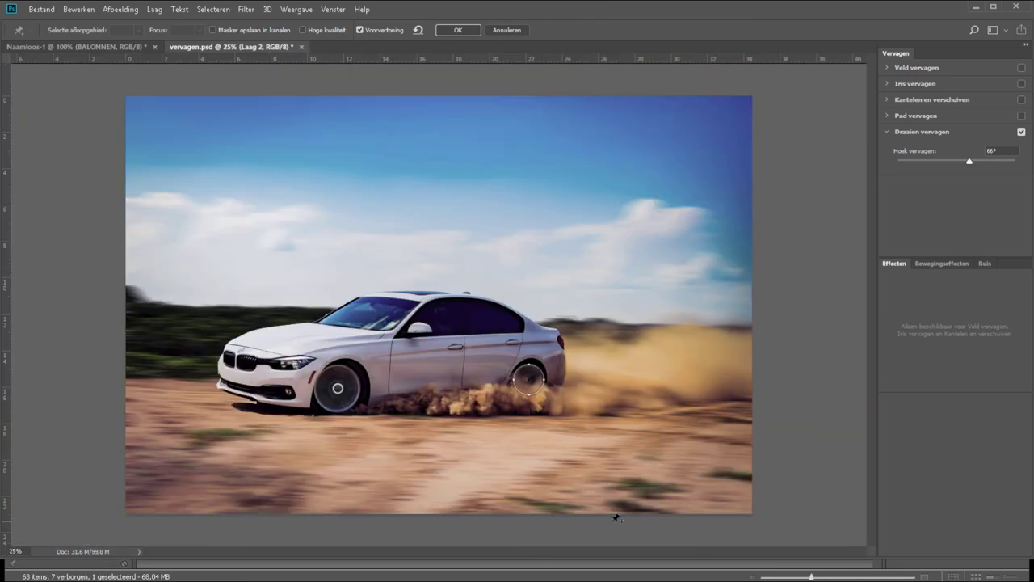
Apply the wheel spin blurs and zoom in on the rear wheel
{"action": "left_click", "coordinate": [461, 31]}
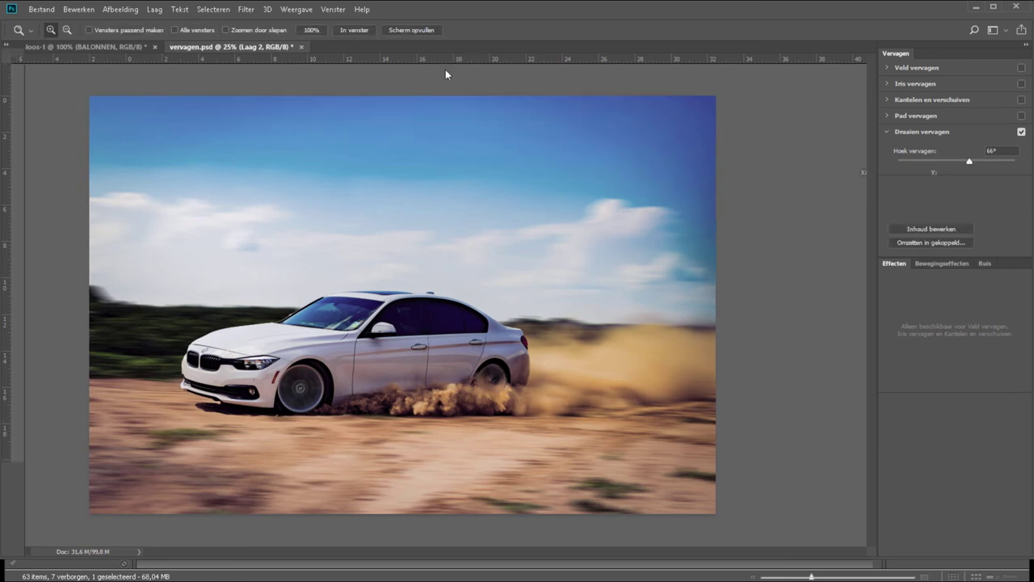
{"action": "key", "text": "ctrl+plus"}
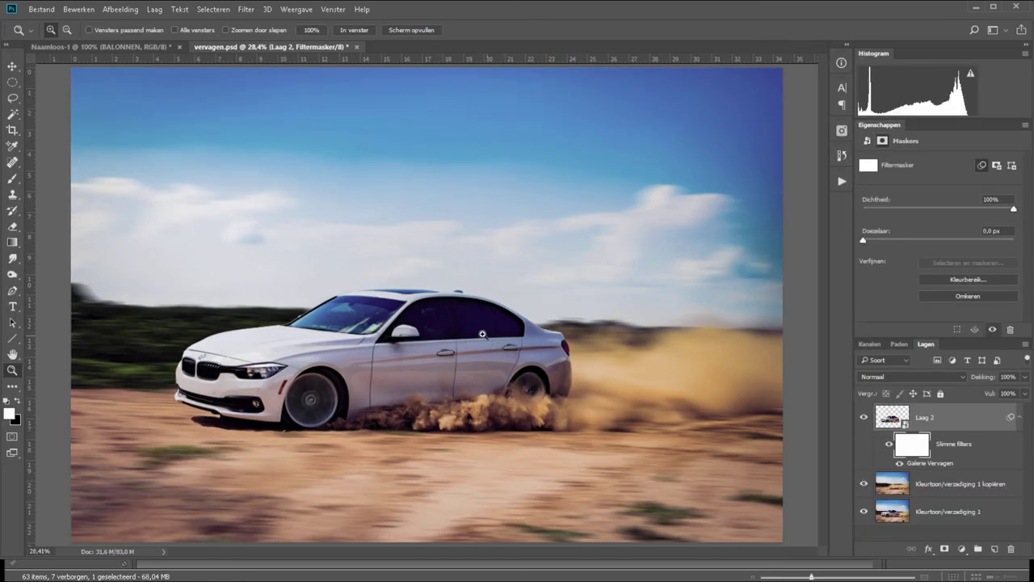
{"action": "left_click_drag", "start_coordinate": [466, 328], "coordinate": [584, 446]}
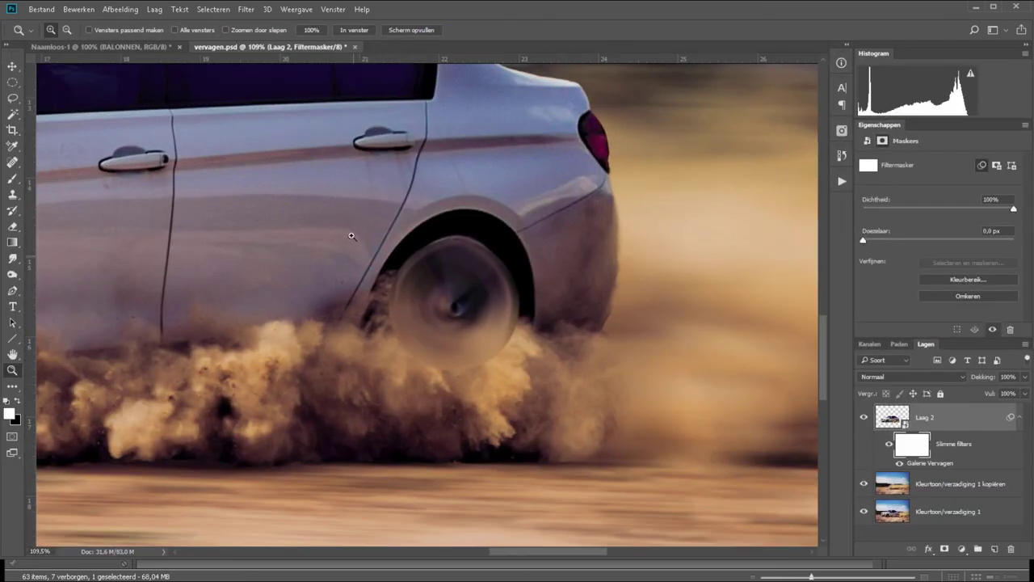
{"action": "left_click_drag", "start_coordinate": [324, 195], "coordinate": [598, 409]}
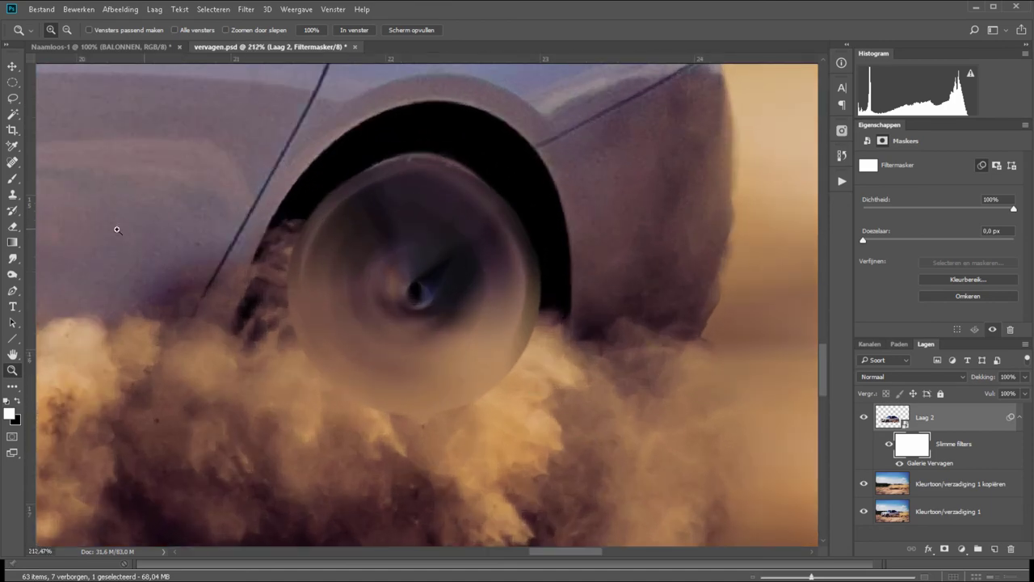
Paint black on the Smart Filter mask to hide the blur over the rear wheel
{"action": "left_click", "coordinate": [14, 178]}
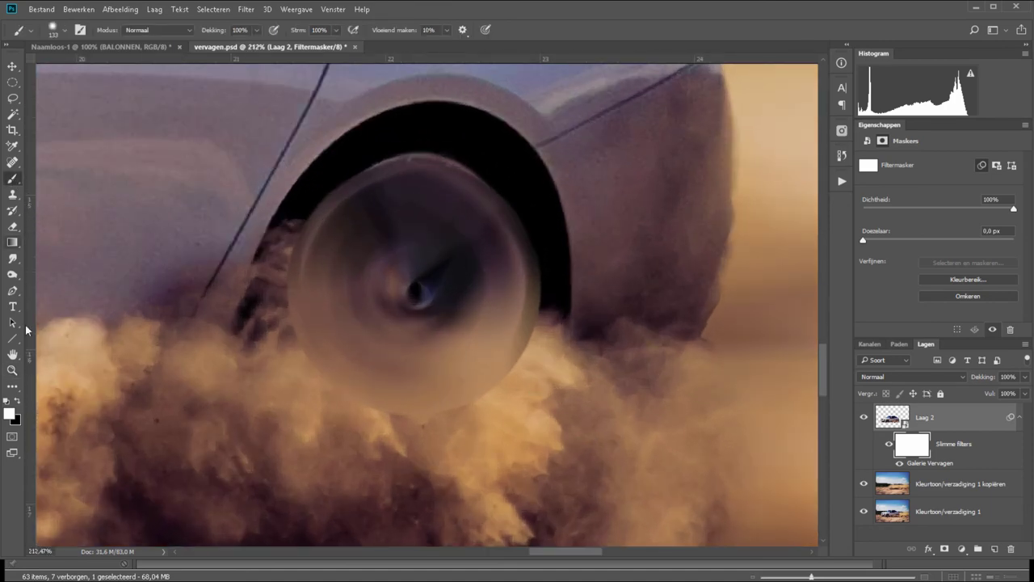
{"action": "left_click", "coordinate": [17, 404]}
{"action": "left_click_drag", "start_coordinate": [404, 196], "coordinate": [575, 293]}
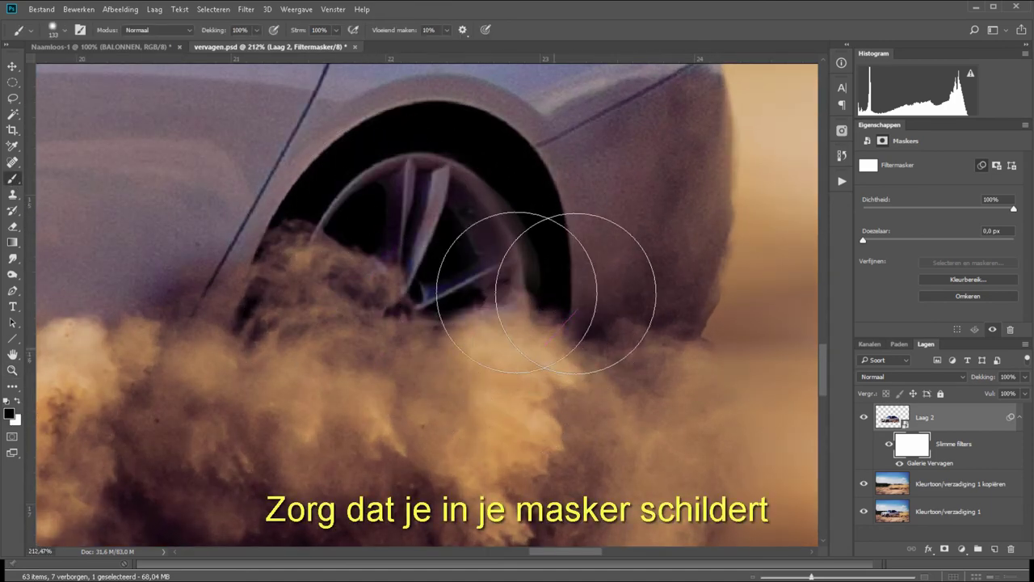
Set the brush to 34 px and paint white to restore blur on the upper spokes
{"action": "right_click", "coordinate": [409, 240]}
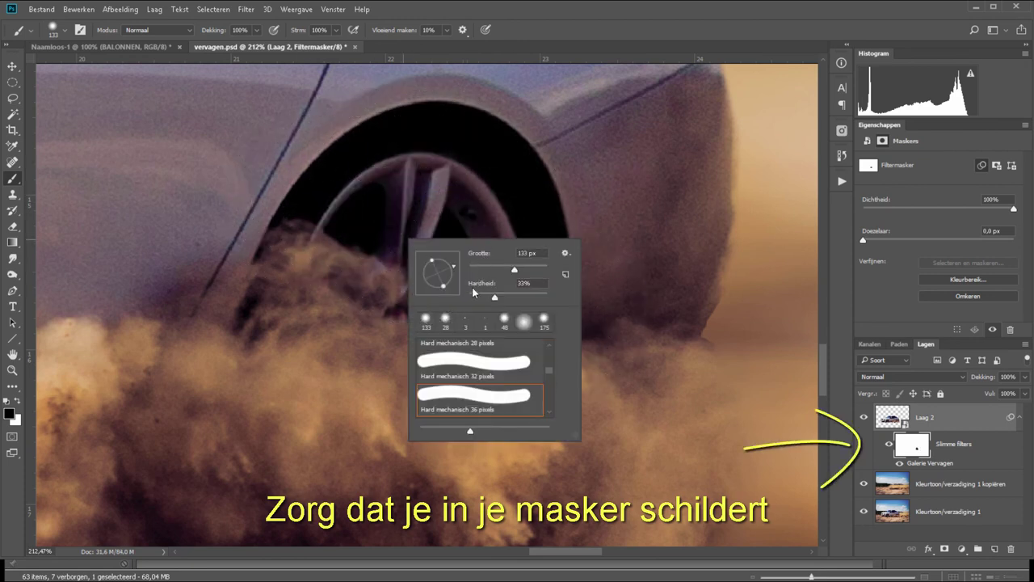
{"action": "left_click", "coordinate": [527, 253]}
{"action": "type", "text": "34"}
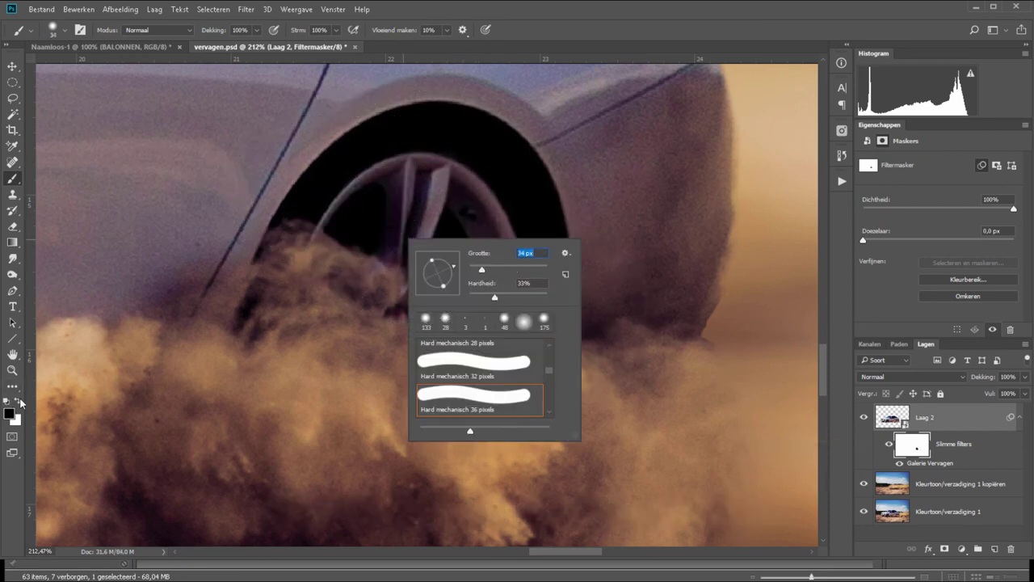
{"action": "key", "text": "Return"}
{"action": "key", "text": "x"}
{"action": "mouse_move", "coordinate": [344, 267]}
{"action": "left_mouse_down"}
{"action": "mouse_move", "coordinate": [393, 177]}
{"action": "mouse_move", "coordinate": [446, 173]}
{"action": "mouse_move", "coordinate": [478, 192]}
{"action": "mouse_move", "coordinate": [501, 268]}
{"action": "mouse_move", "coordinate": [445, 294]}
{"action": "mouse_move", "coordinate": [361, 231]}
{"action": "mouse_move", "coordinate": [445, 247]}
{"action": "mouse_move", "coordinate": [418, 207]}
{"action": "mouse_move", "coordinate": [428, 203]}
{"action": "left_mouse_up"}
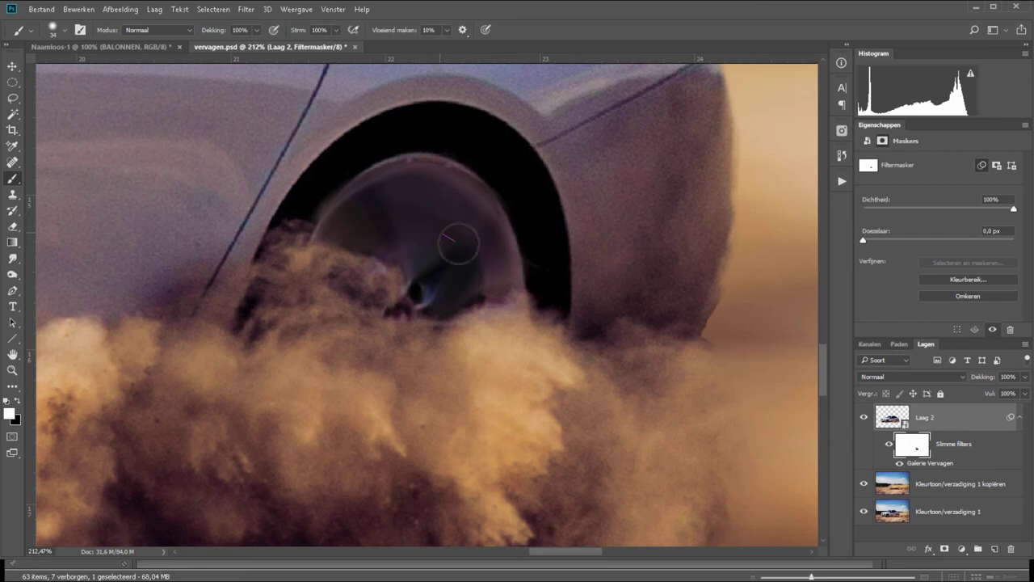
Reopen Galerie Vervagen, nudge the rear spin blur up-right onto the hub, and commit
{"action": "double_click", "coordinate": [938, 467]}
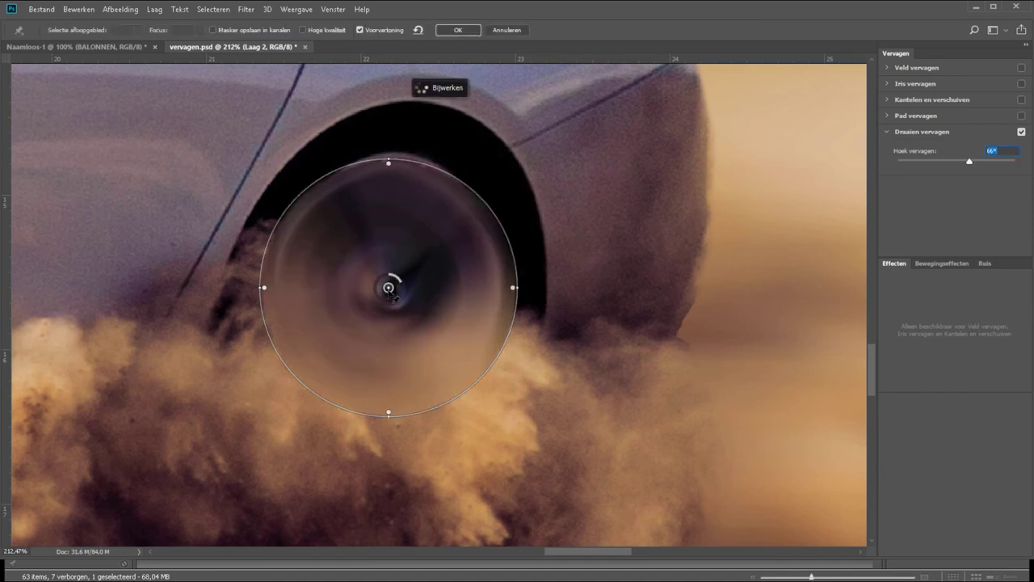
{"action": "left_click_drag", "start_coordinate": [390, 289], "coordinate": [398, 273]}
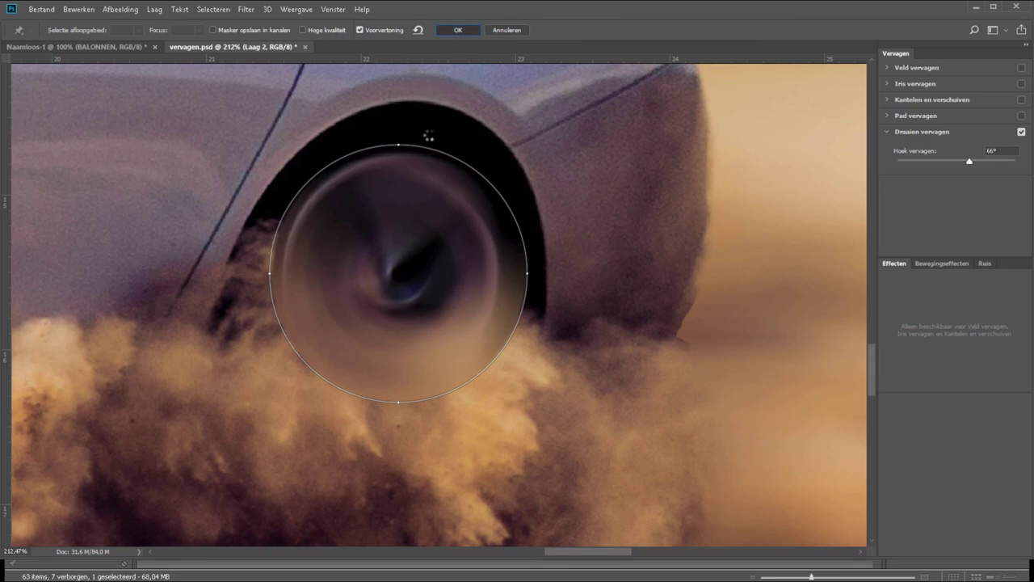
{"action": "key", "text": "Return"}
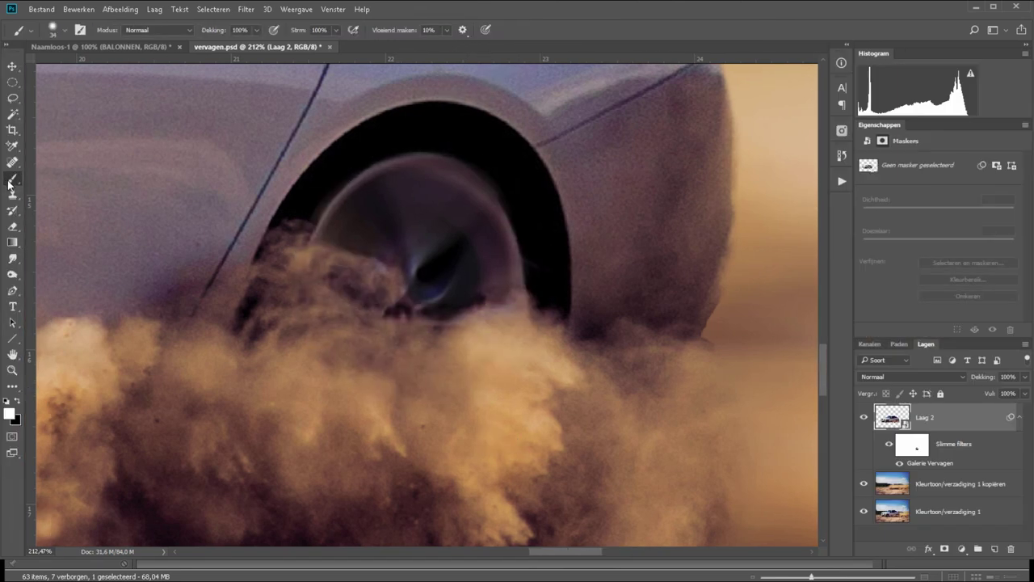
Select the filter mask with black foreground, check the front wheel, and fit the image on screen
{"action": "left_click", "coordinate": [928, 451]}
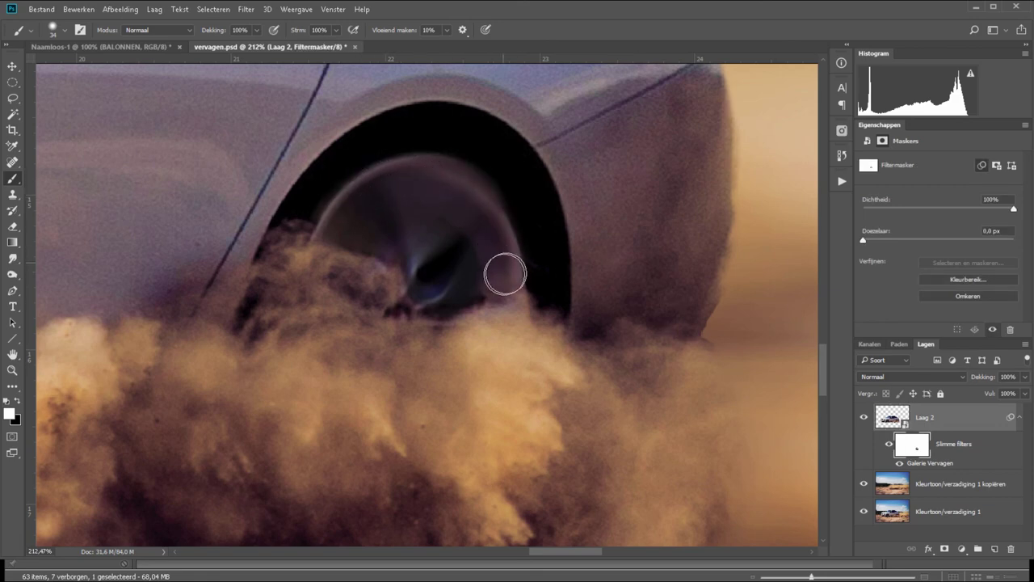
{"action": "left_click_drag", "start_coordinate": [190, 340], "coordinate": [520, 307]}
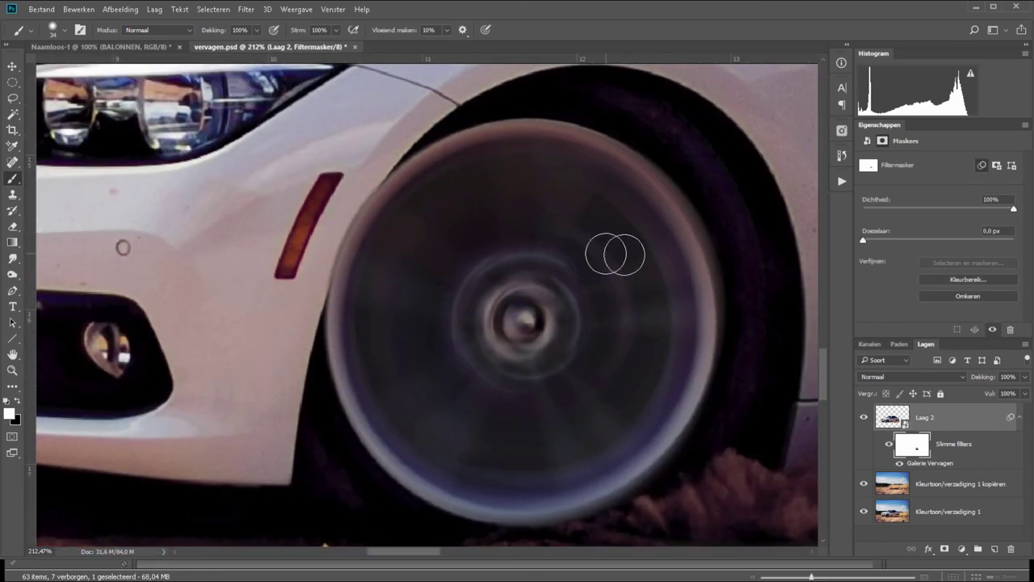
{"action": "left_click", "coordinate": [19, 403]}
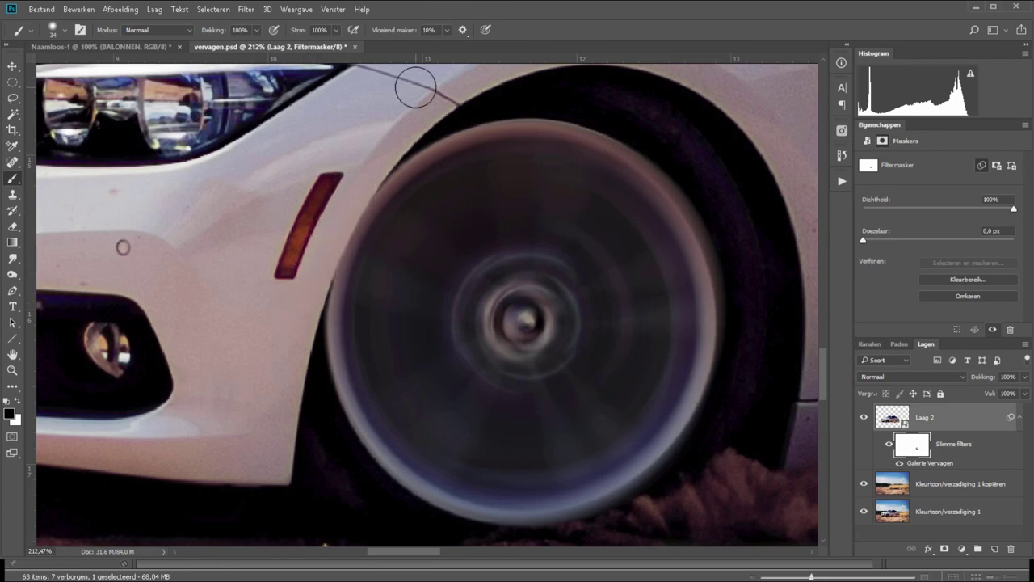
{"action": "key", "text": "ctrl+0"}
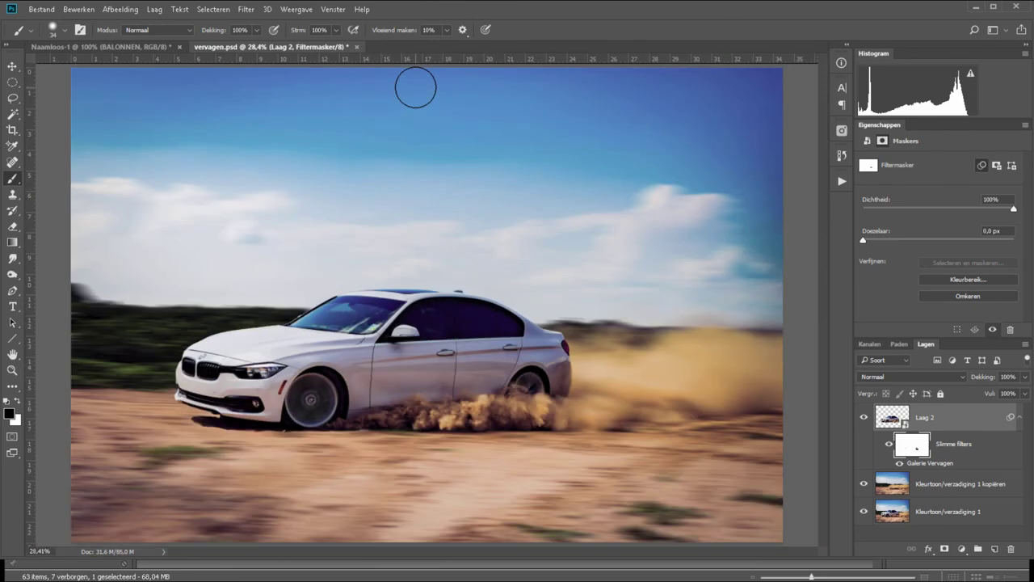